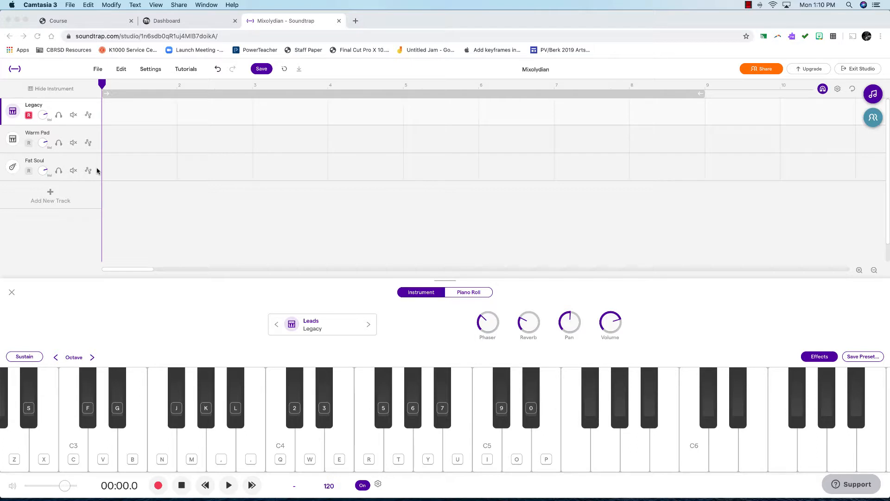
Create a region on the Fat Soul track and draw four repeated notes on one pitch across its first bar
{"action": "left_click", "coordinate": [96, 170]}
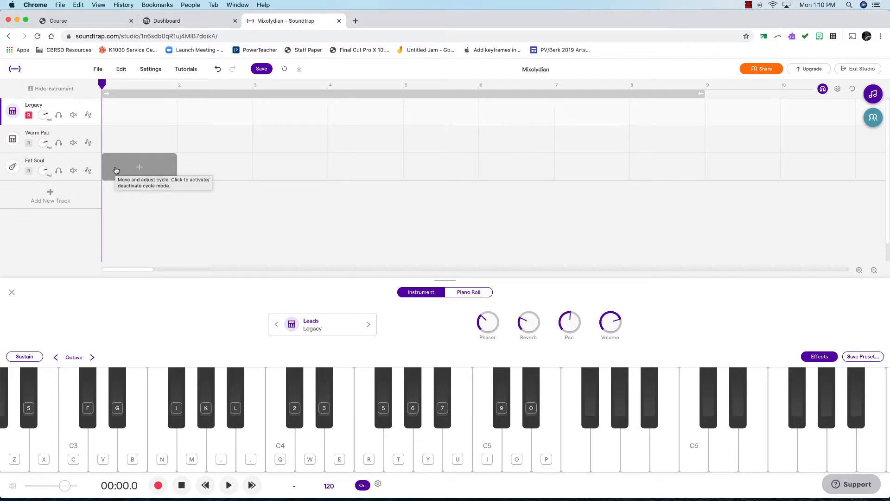
{"action": "left_click", "coordinate": [64, 165]}
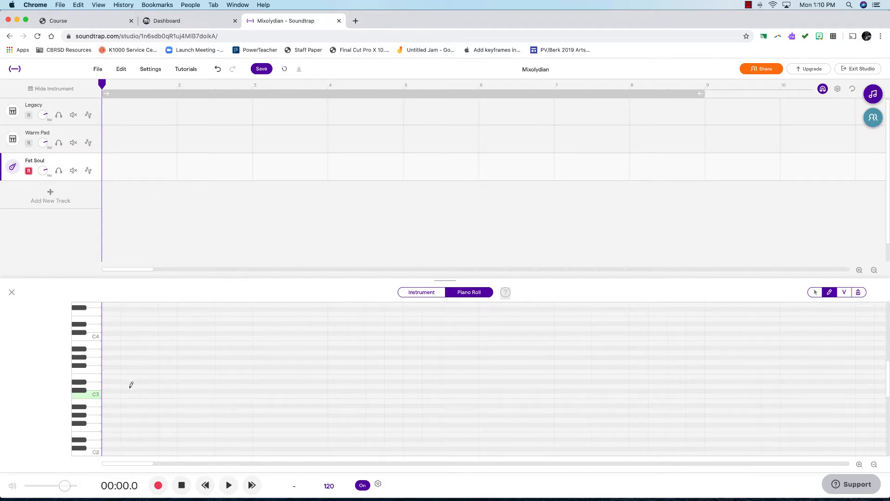
{"action": "left_click", "coordinate": [823, 91]}
{"action": "left_click", "coordinate": [824, 91]}
{"action": "left_click", "coordinate": [105, 419]}
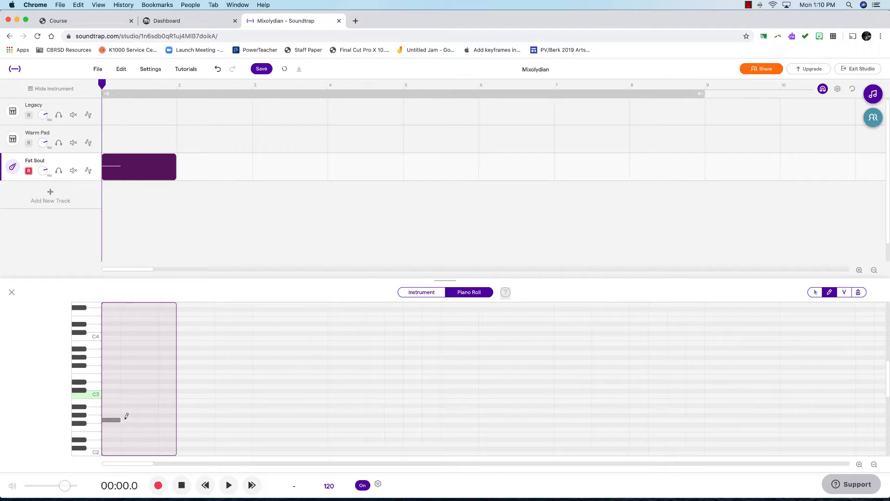
{"action": "left_click", "coordinate": [124, 419]}
{"action": "left_click", "coordinate": [141, 420]}
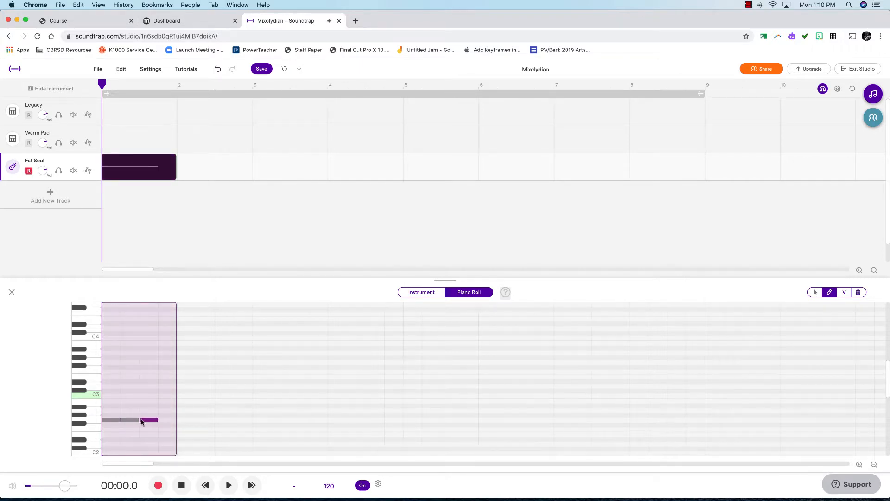
{"action": "left_click", "coordinate": [160, 419]}
Play back the new bass region and stop playback
{"action": "left_click", "coordinate": [228, 485]}
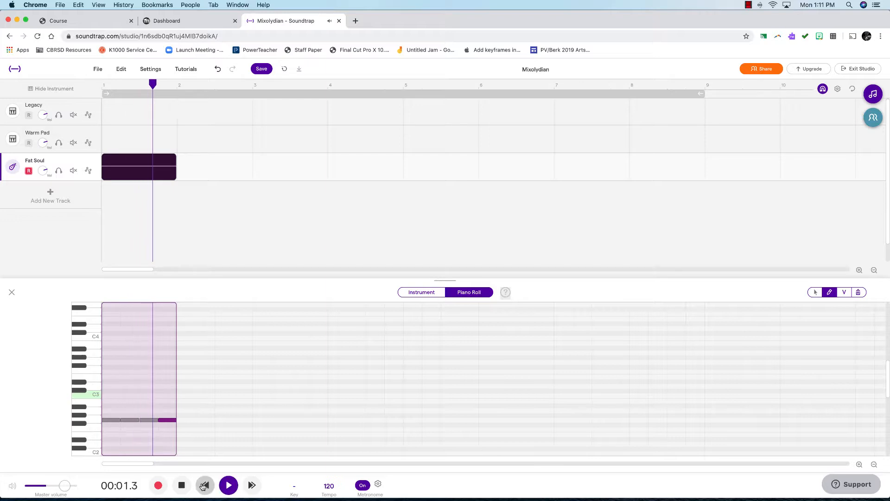
{"action": "left_click", "coordinate": [182, 486]}
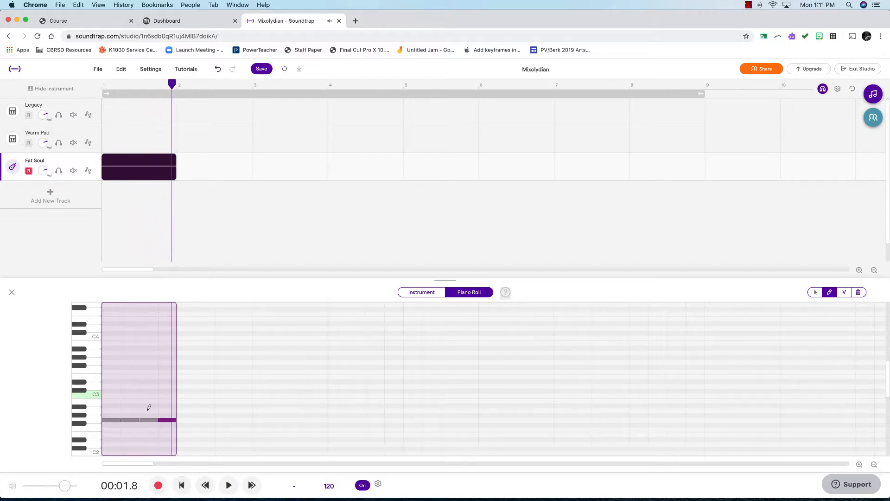
Select all four notes and move them down one octave in the piano roll
{"action": "scroll", "coordinate": [149, 407], "scroll_direction": "down", "scroll_amount": 5}
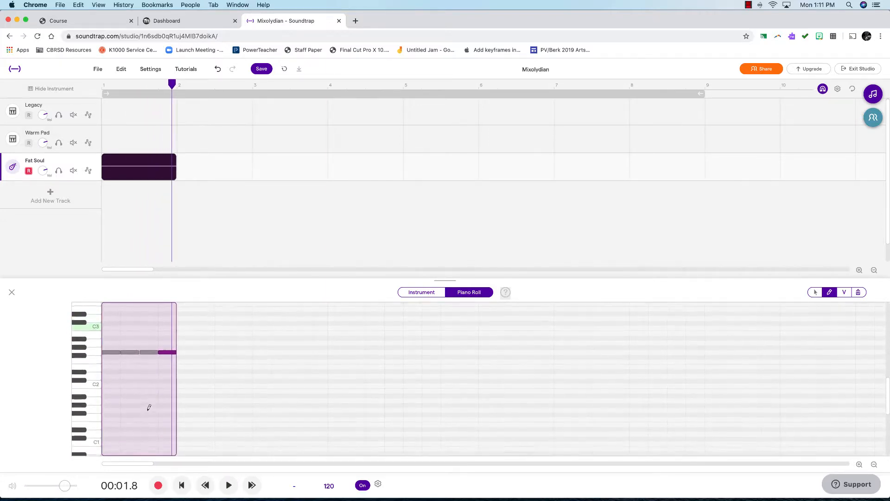
{"action": "scroll", "coordinate": [149, 407], "scroll_direction": "down", "scroll_amount": 2}
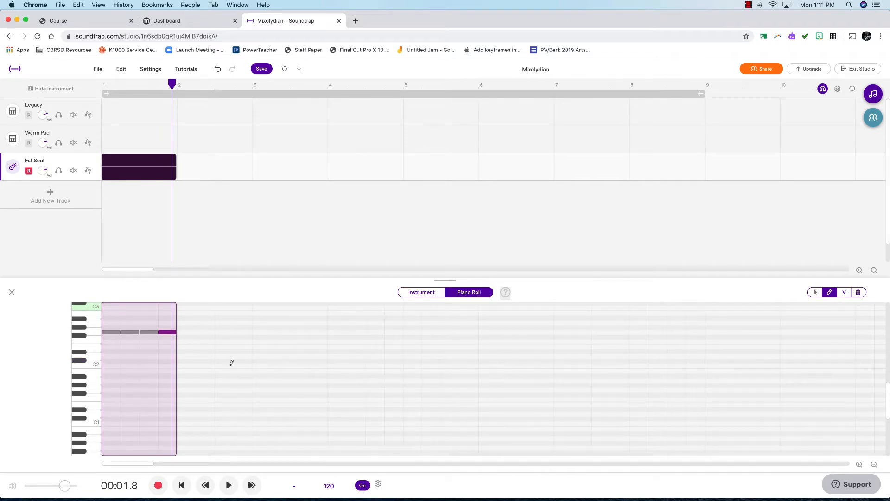
{"action": "left_click", "coordinate": [815, 292]}
{"action": "left_click_drag", "start_coordinate": [103, 323], "coordinate": [165, 339]}
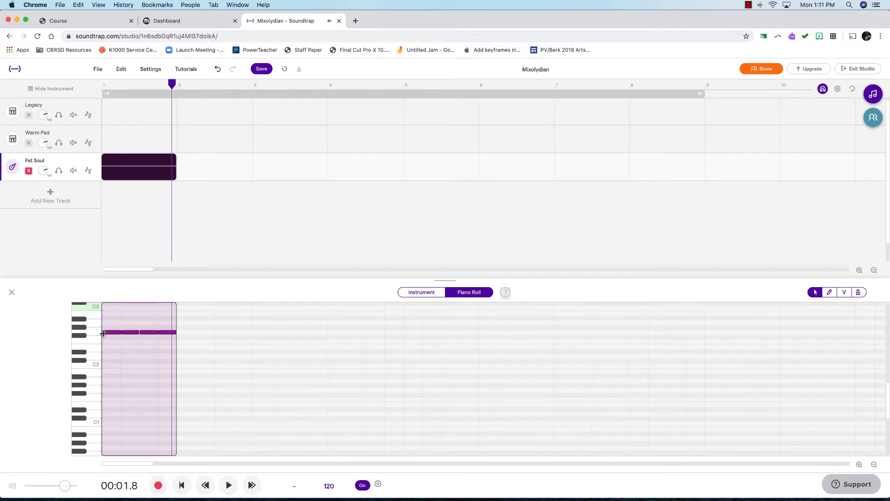
{"action": "left_click_drag", "start_coordinate": [106, 334], "coordinate": [107, 393]}
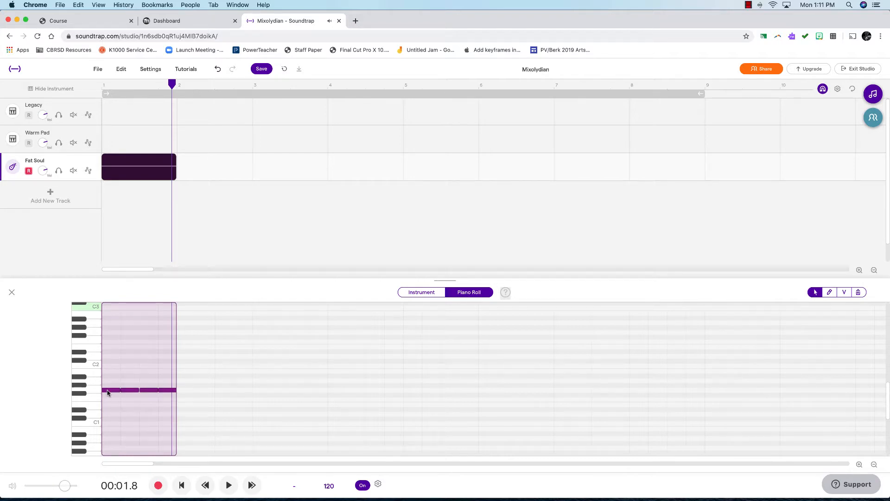
{"action": "left_click", "coordinate": [107, 392]}
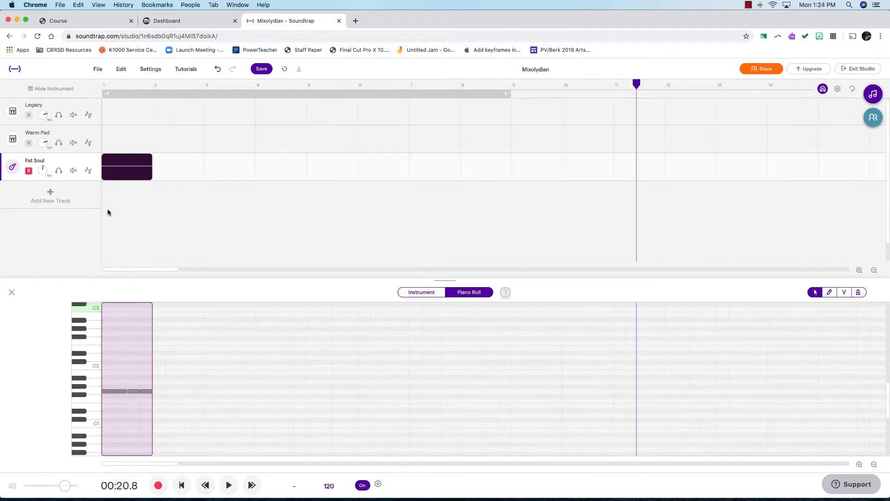
Loop the Fat Soul region so it repeats through bar 9
{"action": "mouse_move", "coordinate": [148, 163]}
{"action": "left_click_drag", "start_coordinate": [149, 160], "coordinate": [507, 185]}
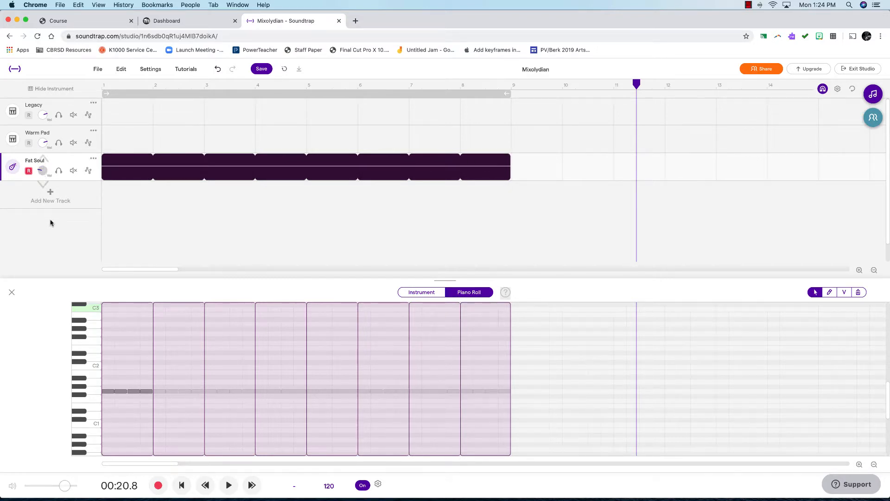
Select the Warm Pad track and open its instrument keyboard
{"action": "left_click", "coordinate": [61, 136]}
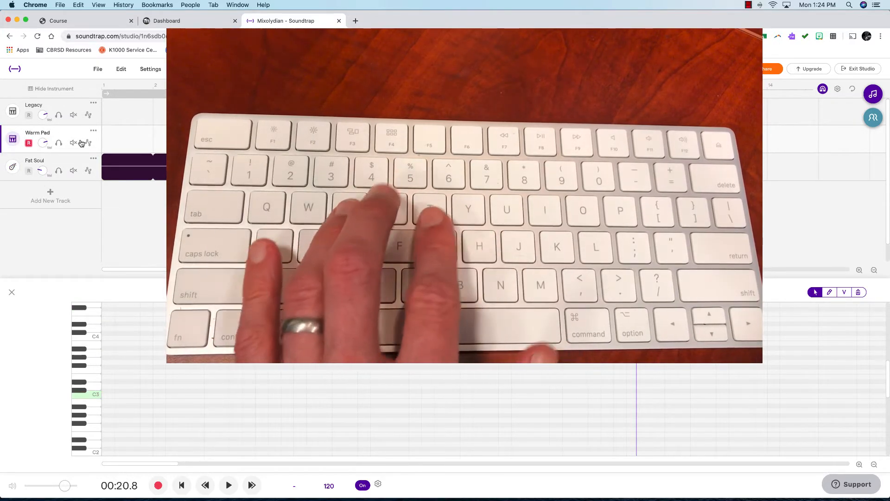
{"action": "key", "text": "a"}
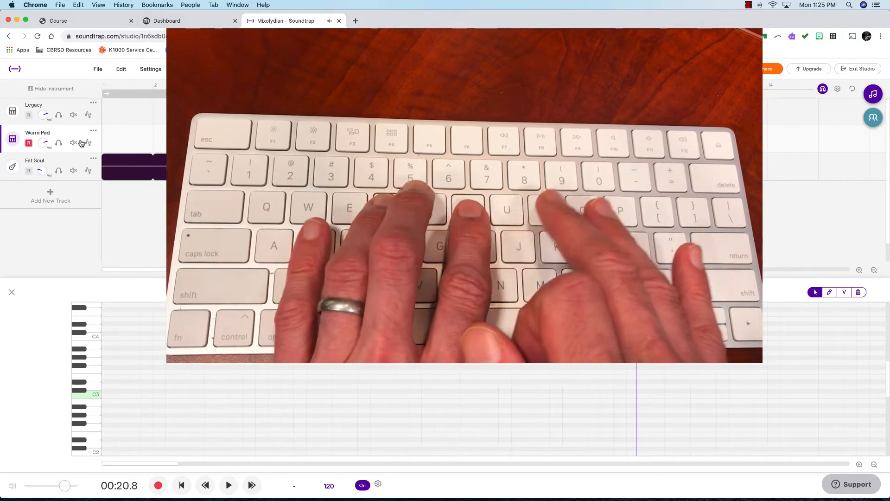
{"action": "key", "text": "o"}
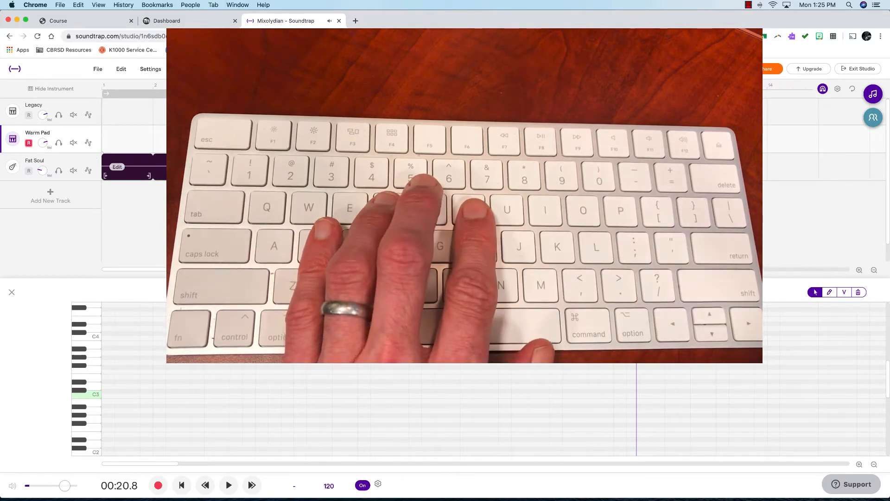
{"action": "left_click", "coordinate": [423, 292]}
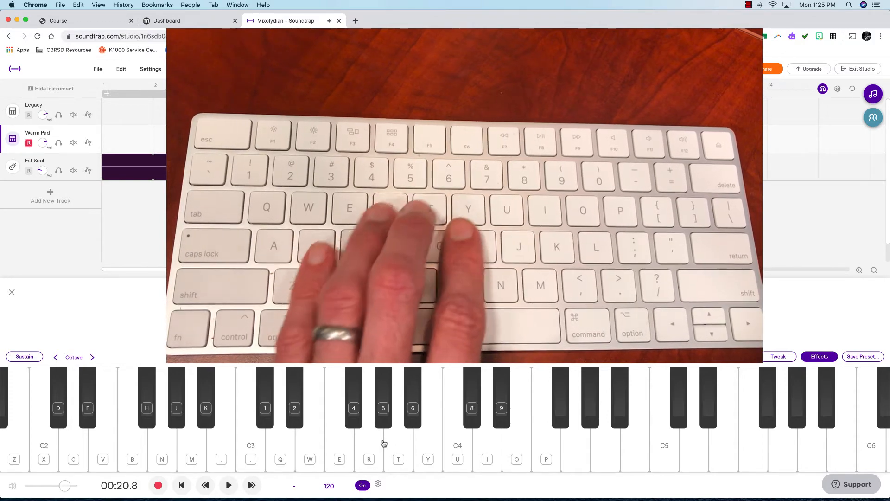
Practise the chord progression on the Warm Pad instrument using the computer keyboard keys
{"action": "key", "text": "e"}
{"action": "key", "text": "t"}
{"action": "key", "text": "u"}
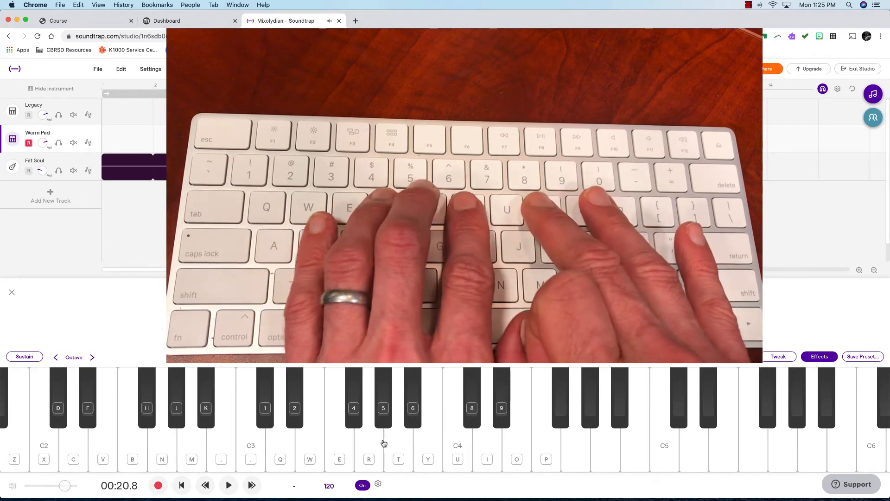
{"action": "key", "text": "r"}
{"action": "key", "text": "y"}
{"action": "key", "text": "i"}
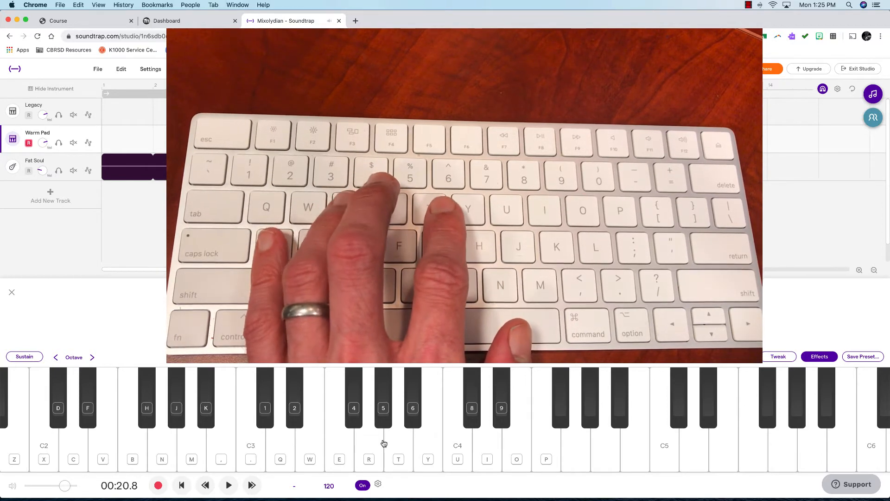
{"action": "key", "text": "e"}
{"action": "key", "text": "t"}
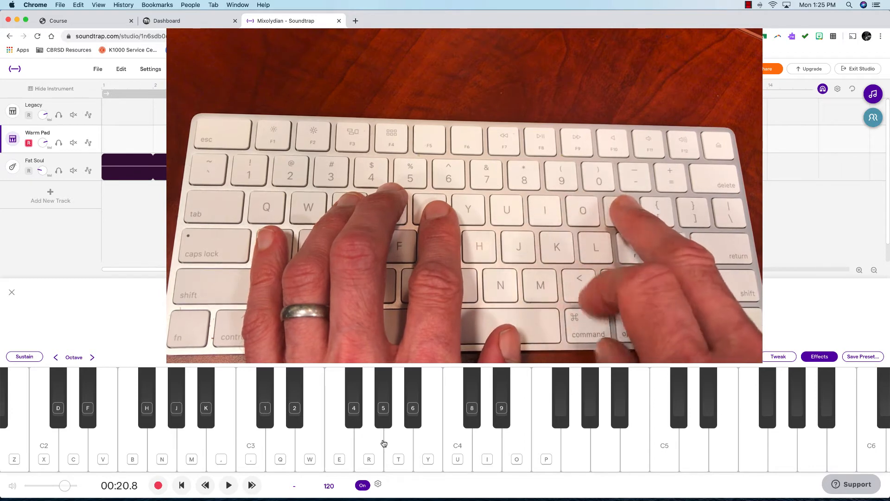
{"action": "key", "text": "p"}
{"action": "key", "text": "i"}
{"action": "key", "text": "y"}
{"action": "key", "text": "u"}
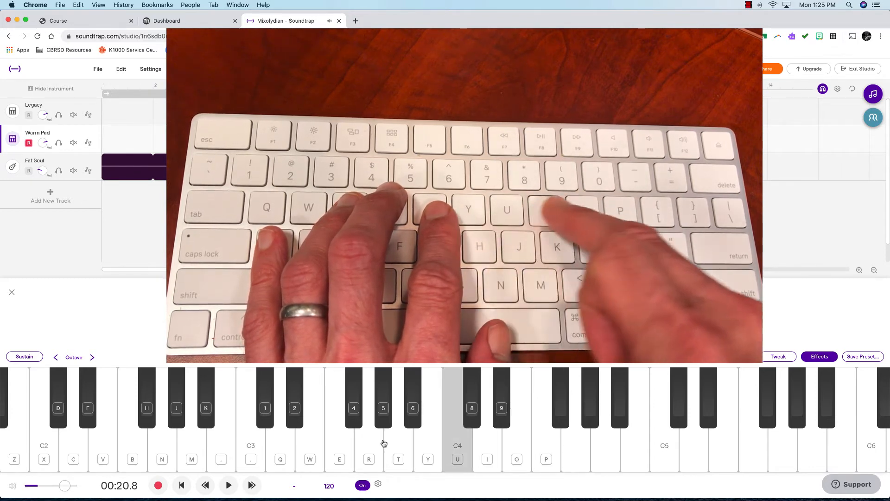
{"action": "key", "text": "o"}
{"action": "key", "text": "p"}
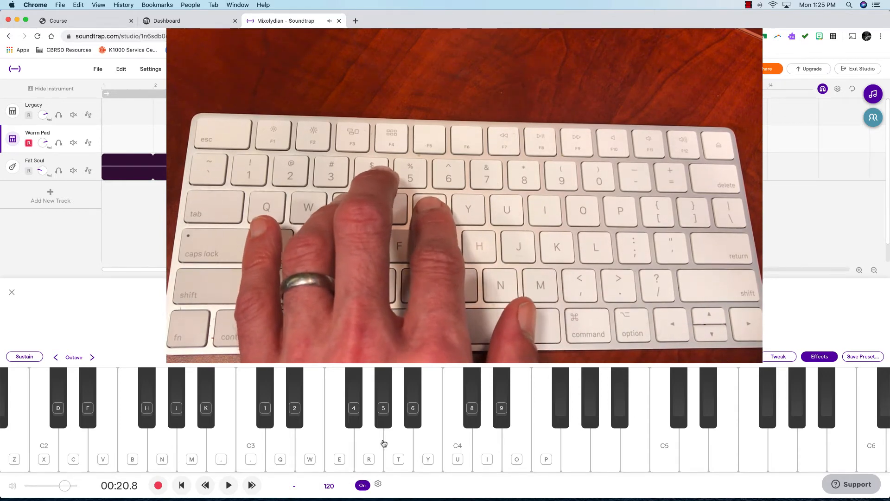
{"action": "key", "text": "e"}
{"action": "key", "text": "t"}
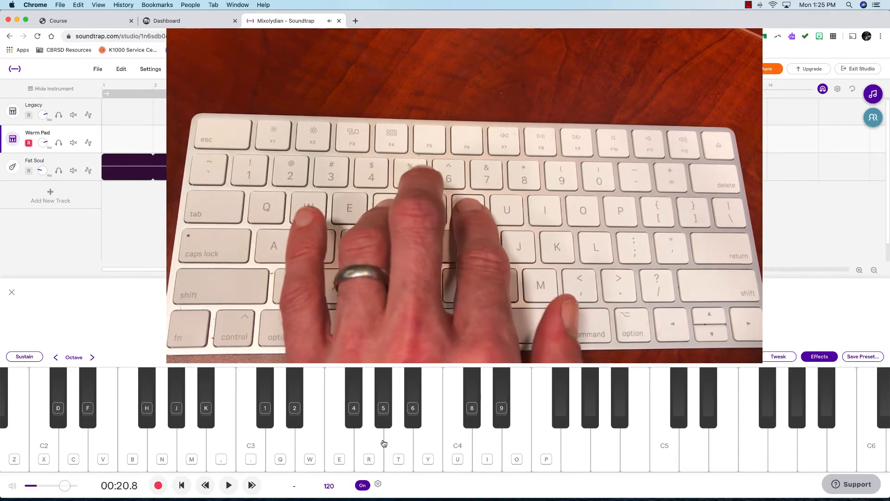
{"action": "key", "text": "r"}
{"action": "key", "text": "y"}
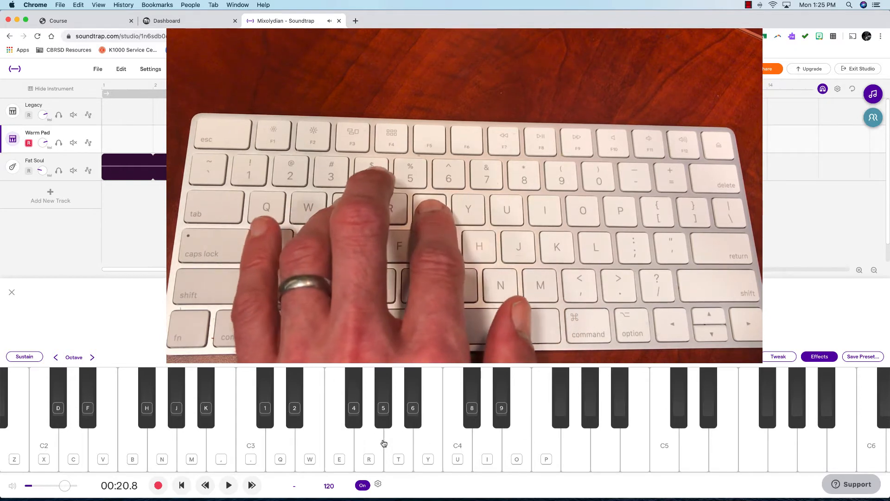
{"action": "key", "text": "e"}
{"action": "key", "text": "t"}
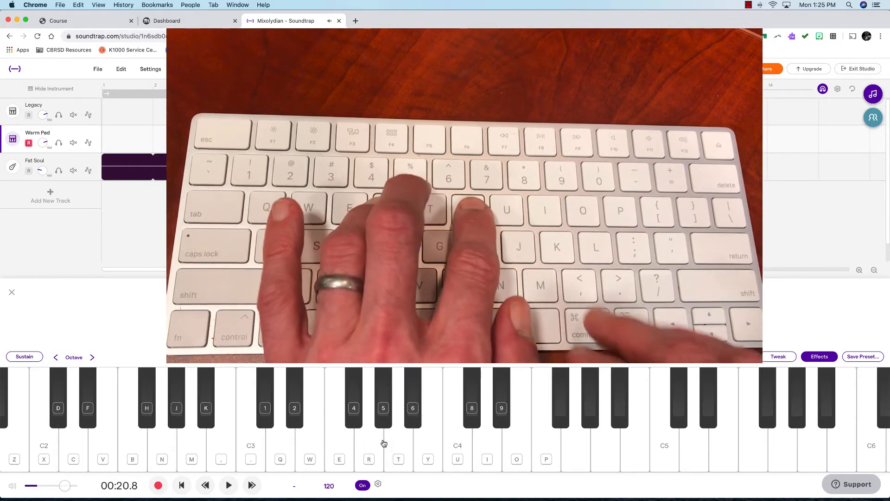
{"action": "key", "text": "r"}
{"action": "key", "text": "y"}
{"action": "key", "text": "i"}
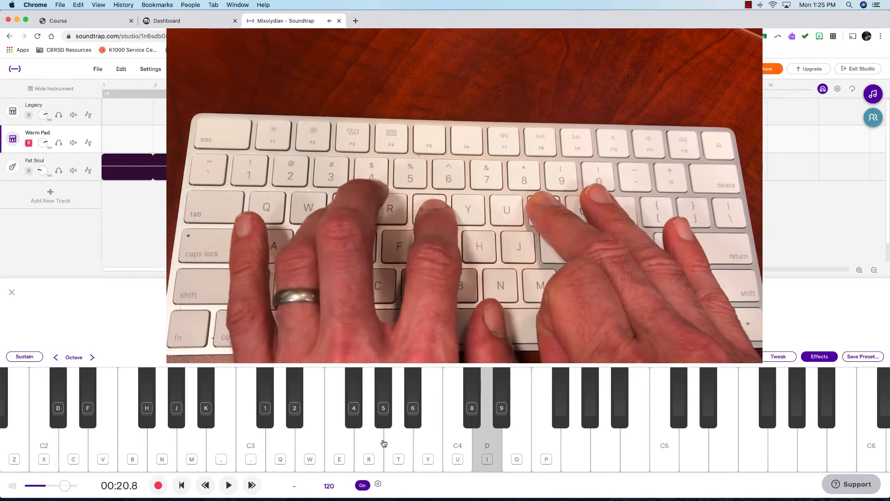
{"action": "key", "text": "e"}
{"action": "key", "text": "t"}
{"action": "key", "text": "u"}
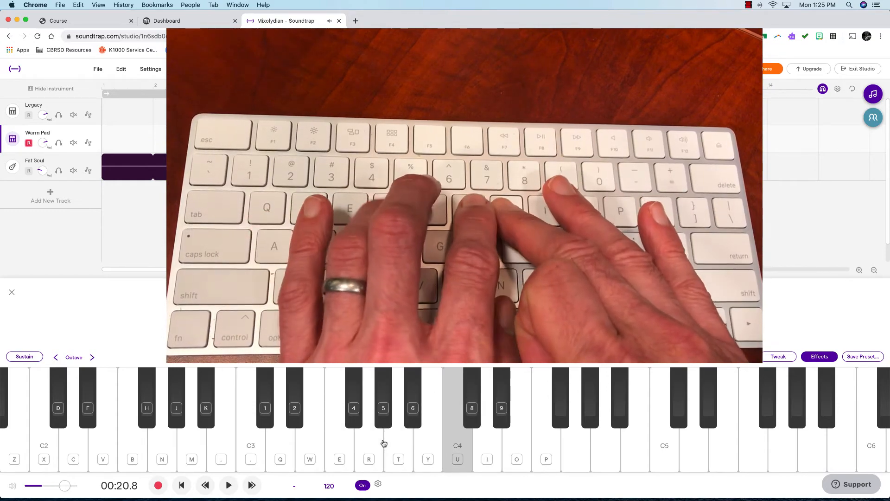
{"action": "key", "text": "r"}
{"action": "key", "text": "y"}
{"action": "key", "text": "i"}
{"action": "key", "text": "o"}
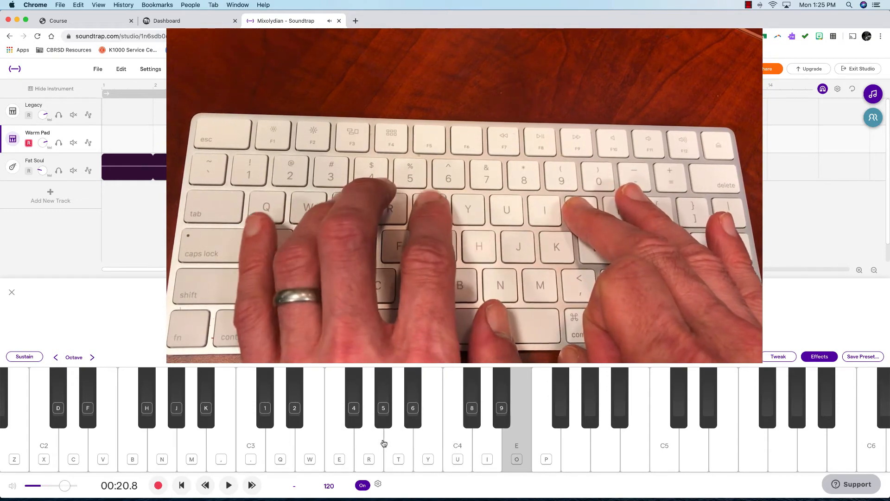
{"action": "key", "text": "e"}
{"action": "key", "text": "t"}
{"action": "key", "text": "i"}
{"action": "key", "text": "u"}
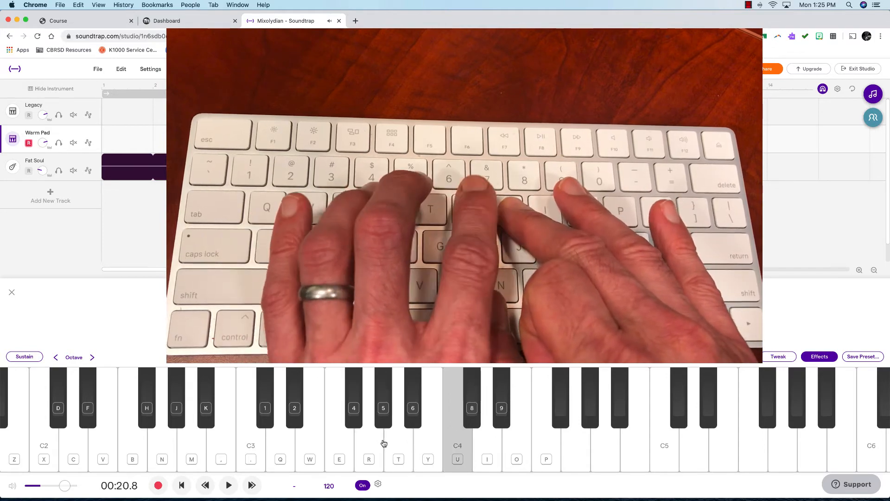
{"action": "key", "text": "r"}
{"action": "key", "text": "y"}
{"action": "key", "text": "i"}
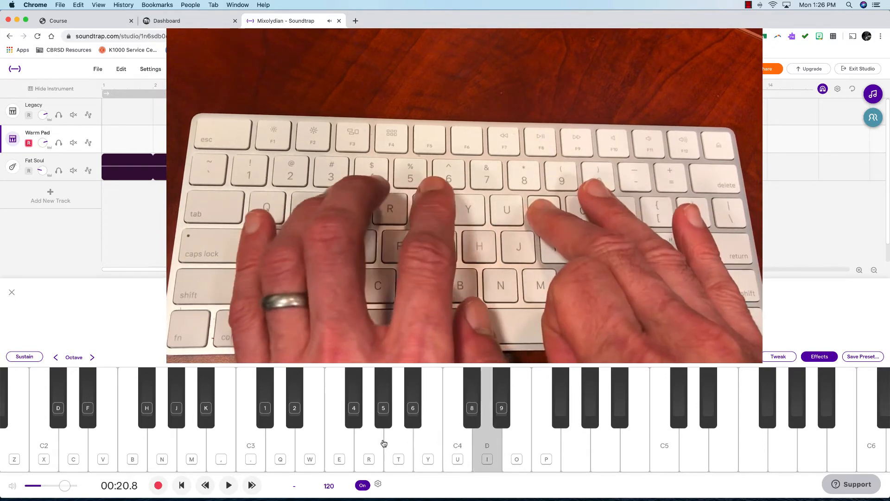
{"action": "key", "text": "e"}
{"action": "key", "text": "t"}
{"action": "key", "text": "u"}
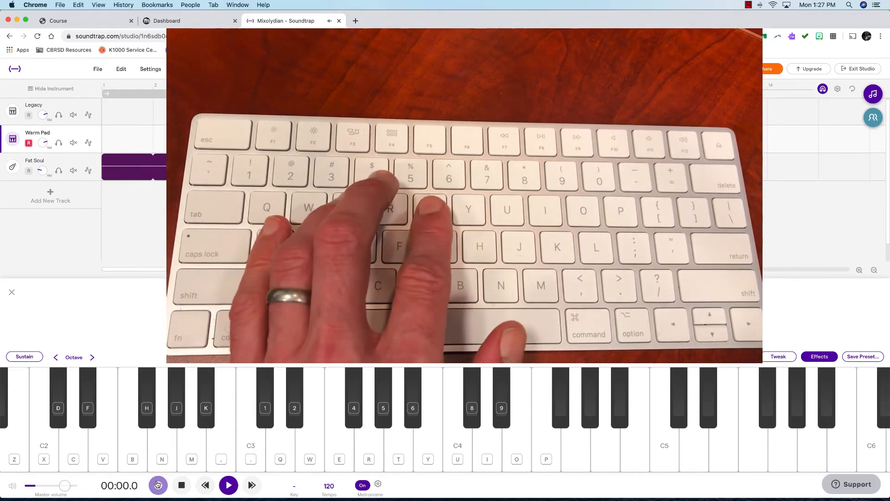
Record the chord progression on the Warm Pad track through bar 9 using the computer keyboard keys
{"action": "key", "text": "e"}
{"action": "key", "text": "t"}
{"action": "key", "text": "p"}
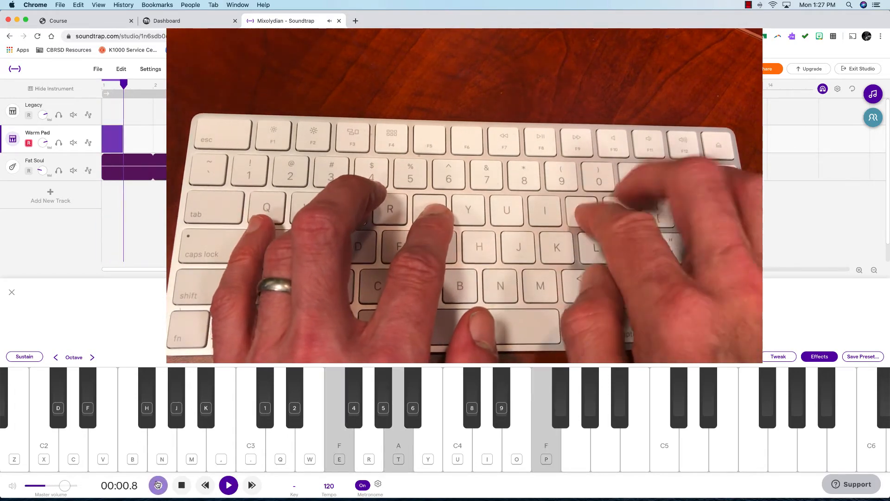
{"action": "key", "text": "o"}
{"action": "key", "text": "r"}
{"action": "key", "text": "y"}
{"action": "key", "text": "i"}
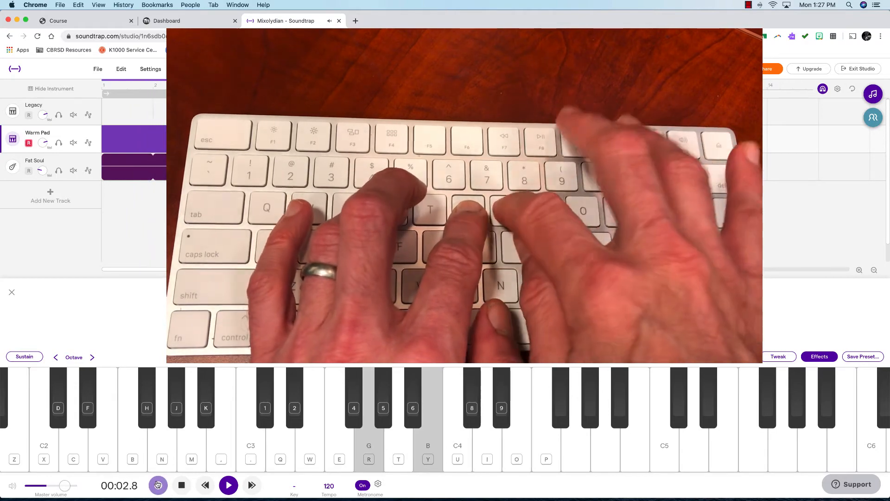
{"action": "key", "text": "u"}
{"action": "key", "text": "i"}
{"action": "key", "text": "e"}
{"action": "key", "text": "t"}
{"action": "key", "text": "u"}
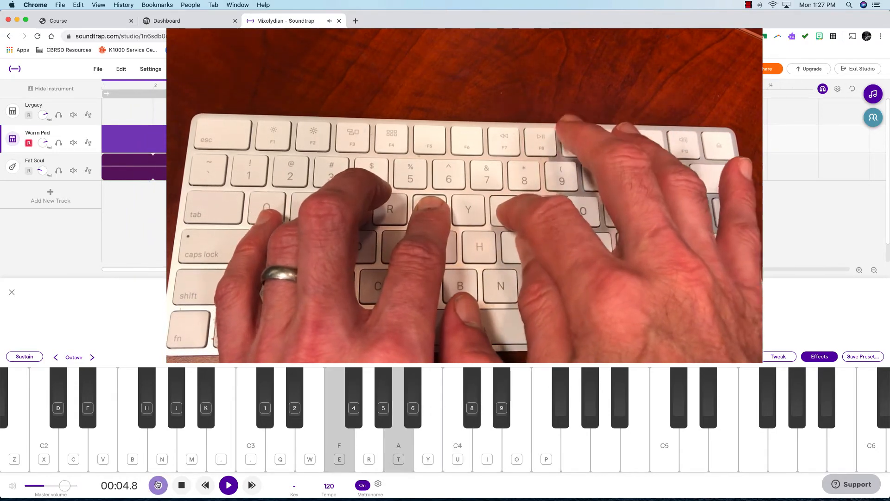
{"action": "key", "text": "u"}
{"action": "key", "text": "r"}
{"action": "key", "text": "y"}
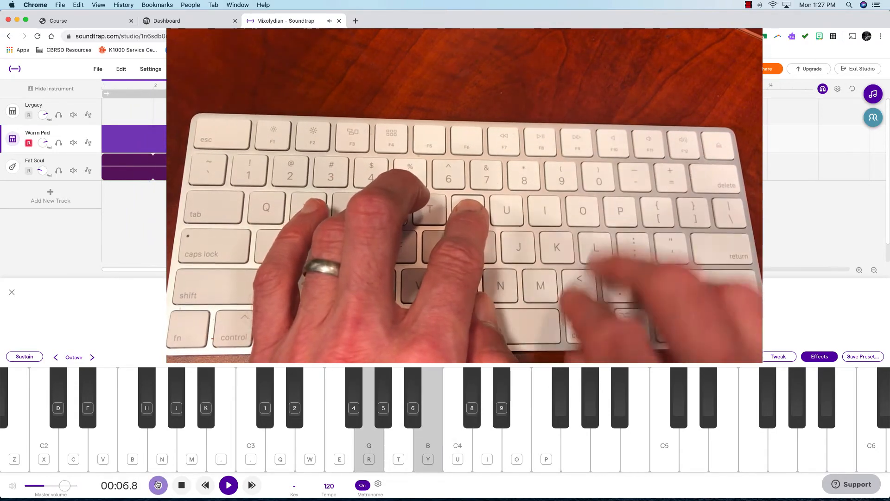
{"action": "key", "text": "e"}
{"action": "key", "text": "t"}
{"action": "key", "text": "i"}
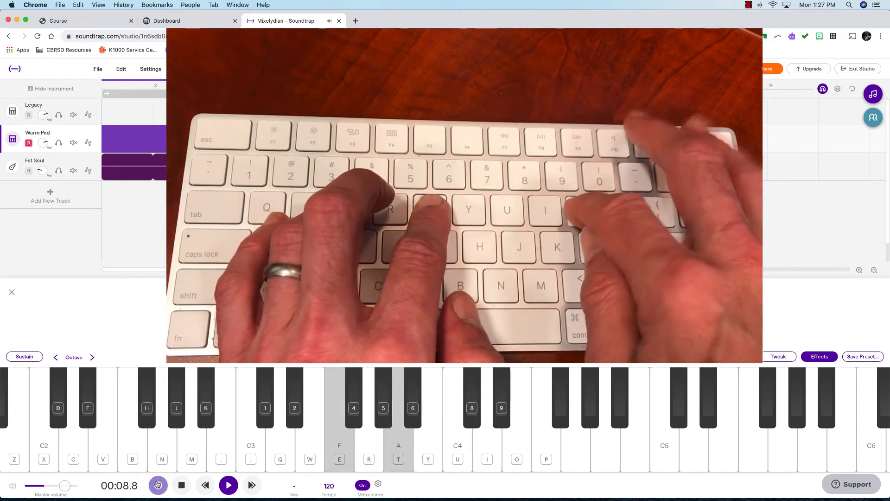
{"action": "key", "text": "r"}
{"action": "key", "text": "y"}
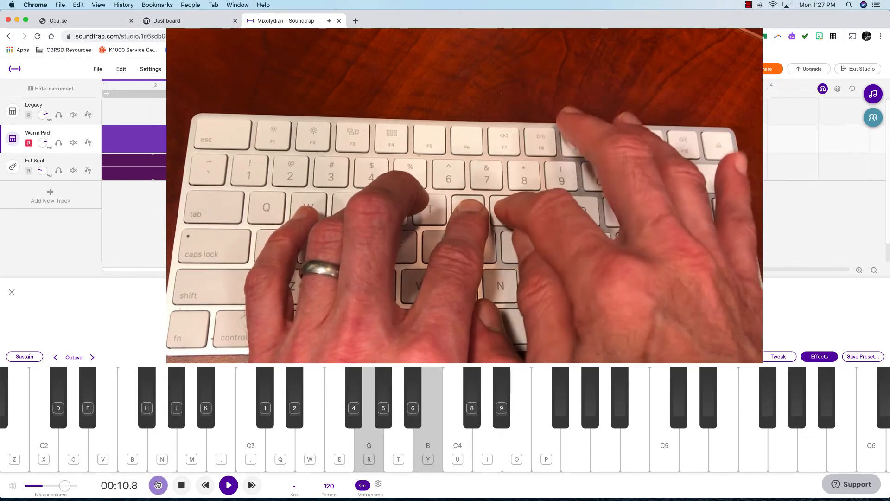
{"action": "key", "text": "i"}
{"action": "key", "text": "e"}
{"action": "key", "text": "t"}
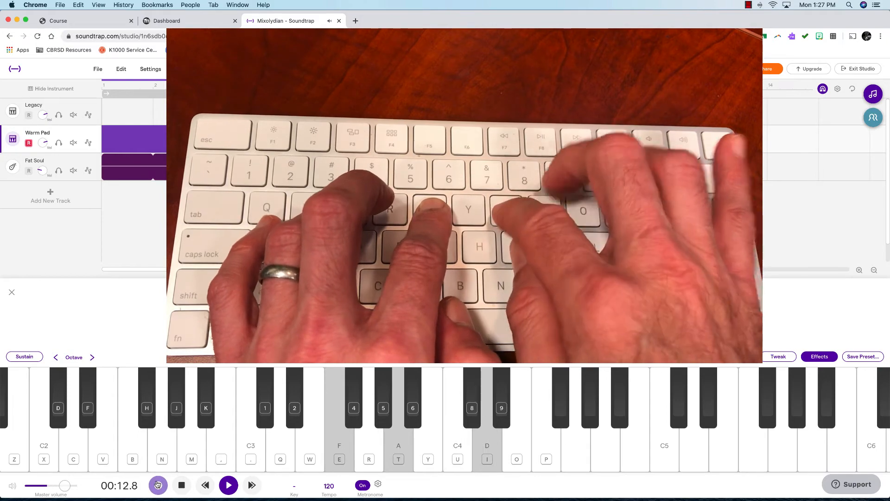
{"action": "key", "text": "r"}
{"action": "key", "text": "y"}
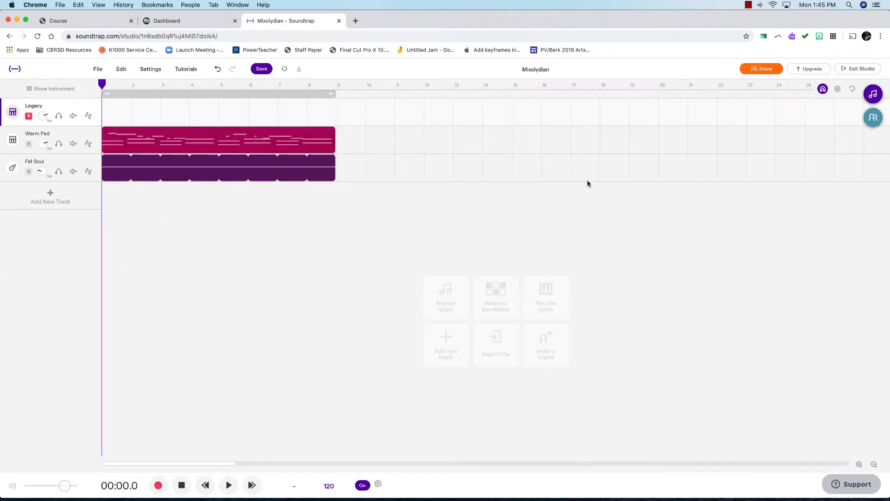
Add the Drums - Disco Vintage 2 loop as a new track from bar 1 and preview the arrangement
{"action": "left_click", "coordinate": [874, 91]}
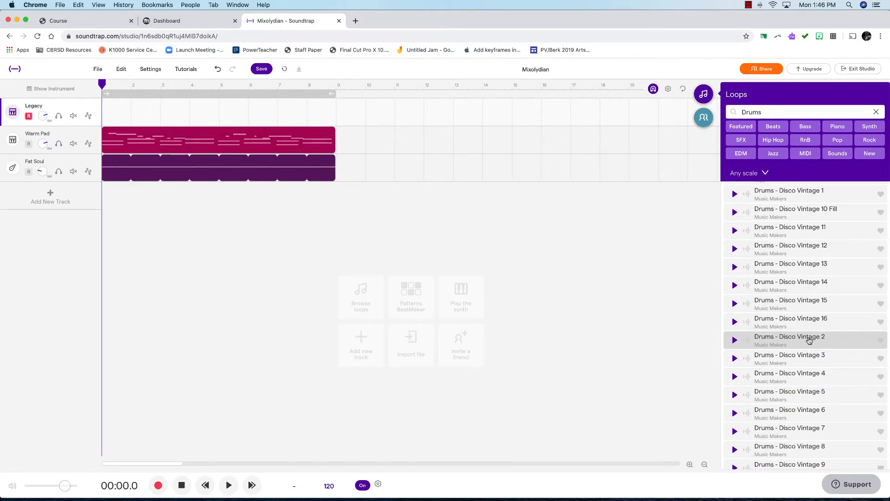
{"action": "left_click", "coordinate": [837, 342]}
{"action": "left_click_drag", "start_coordinate": [837, 342], "coordinate": [102, 189]}
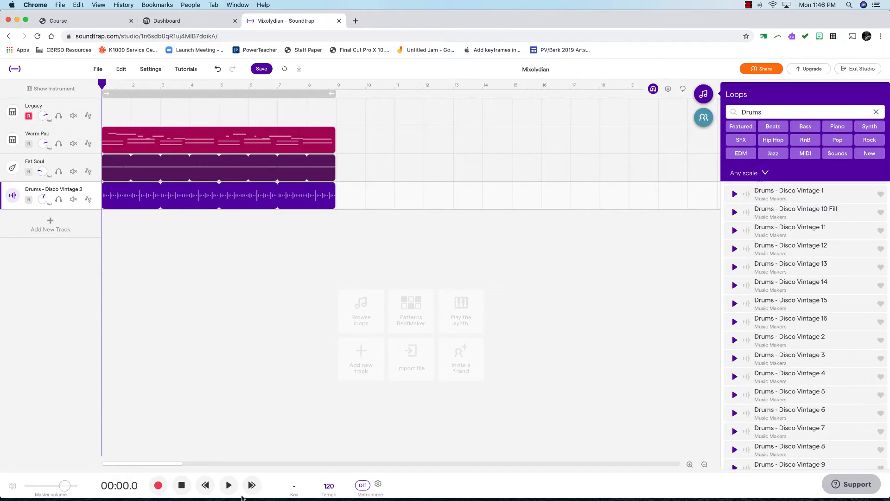
{"action": "left_click", "coordinate": [222, 485]}
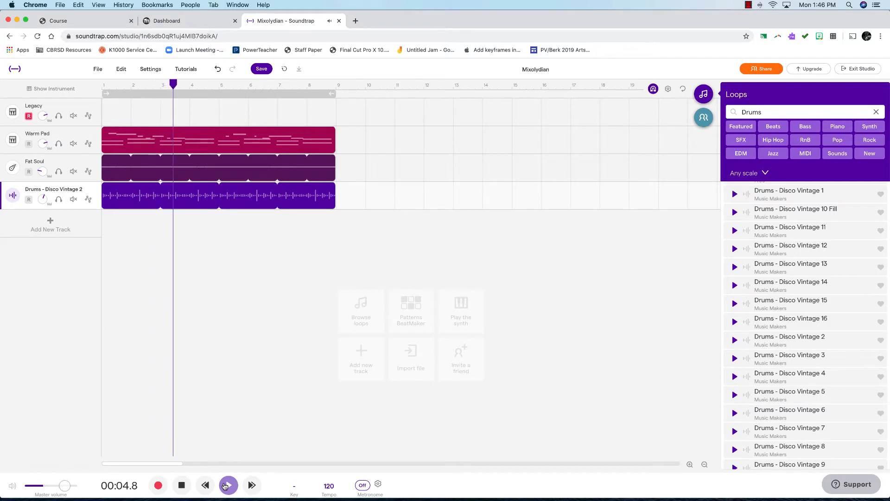
{"action": "left_click", "coordinate": [182, 486]}
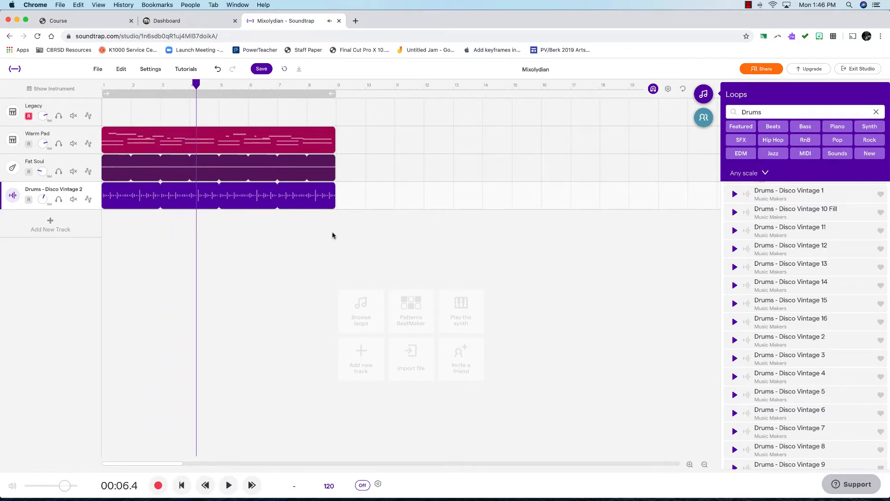
Loop the Warm Pad, Fat Soul and drum regions so they all repeat through bar 17
{"action": "left_click", "coordinate": [320, 144]}
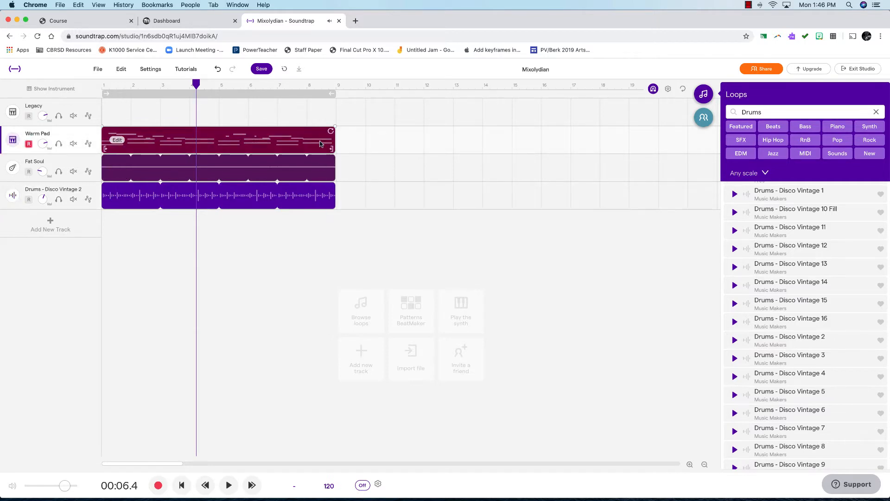
{"action": "left_click", "coordinate": [322, 194]}
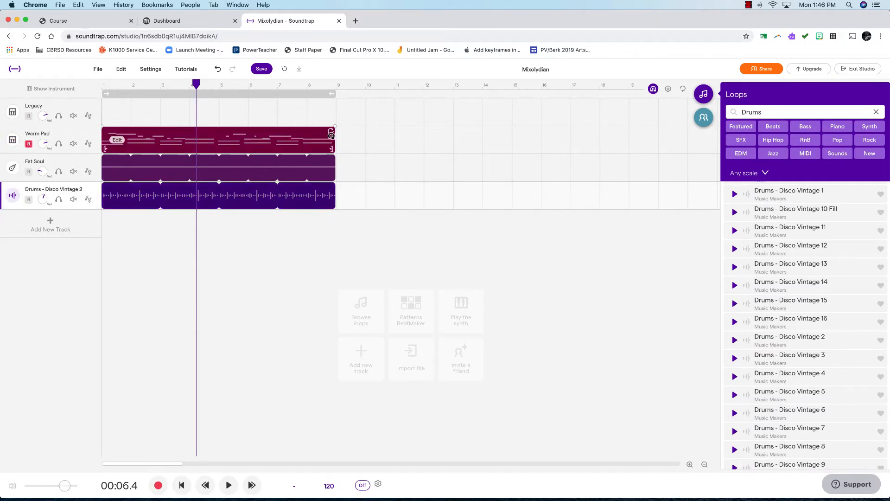
{"action": "left_click_drag", "start_coordinate": [331, 136], "coordinate": [570, 115]}
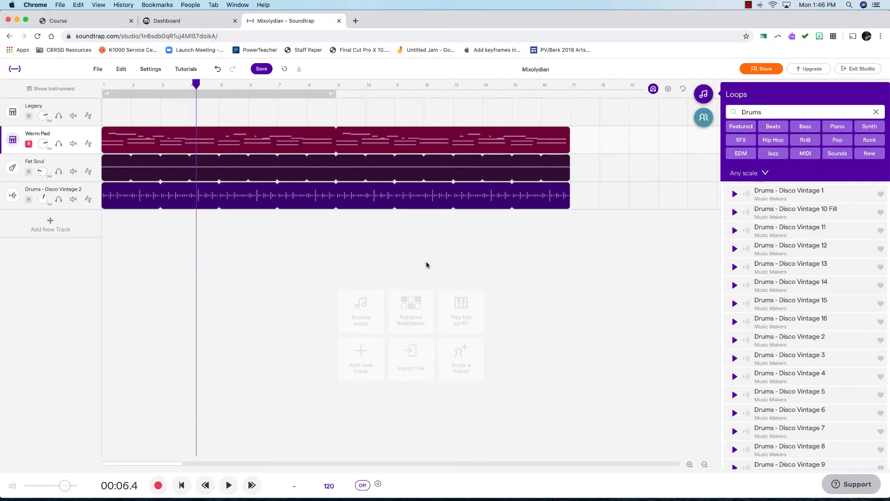
Place a copy of the looped section of all three tracks running from bar 25 to bar 41
{"action": "scroll", "coordinate": [426, 265], "scroll_direction": "right", "scroll_amount": 3}
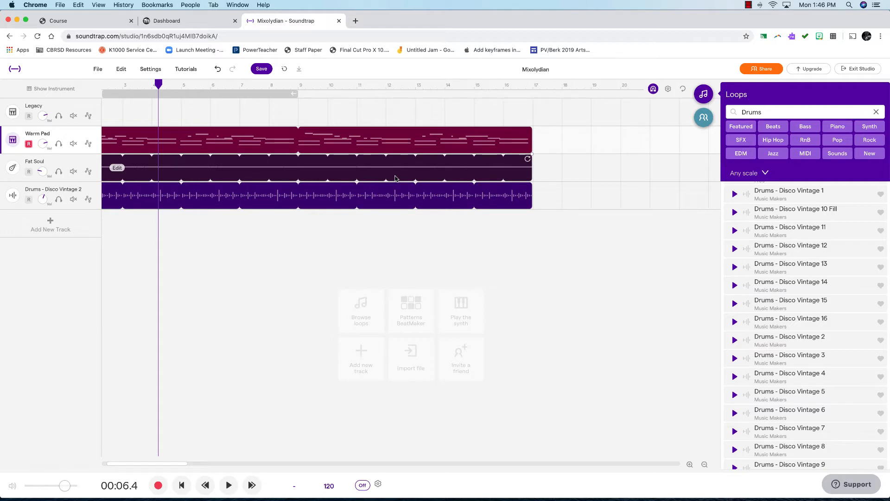
{"action": "scroll", "coordinate": [462, 221], "scroll_direction": "right", "scroll_amount": 5}
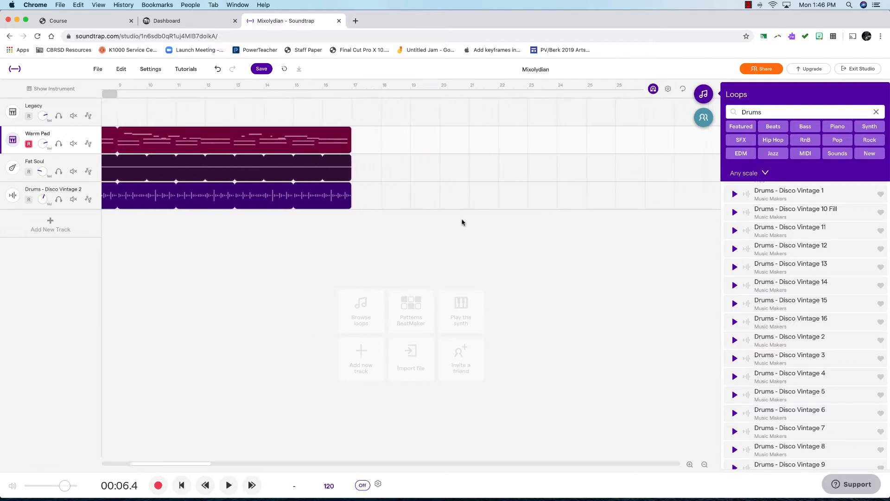
{"action": "scroll", "coordinate": [463, 221], "scroll_direction": "right", "scroll_amount": 2}
{"action": "left_click", "coordinate": [481, 152]}
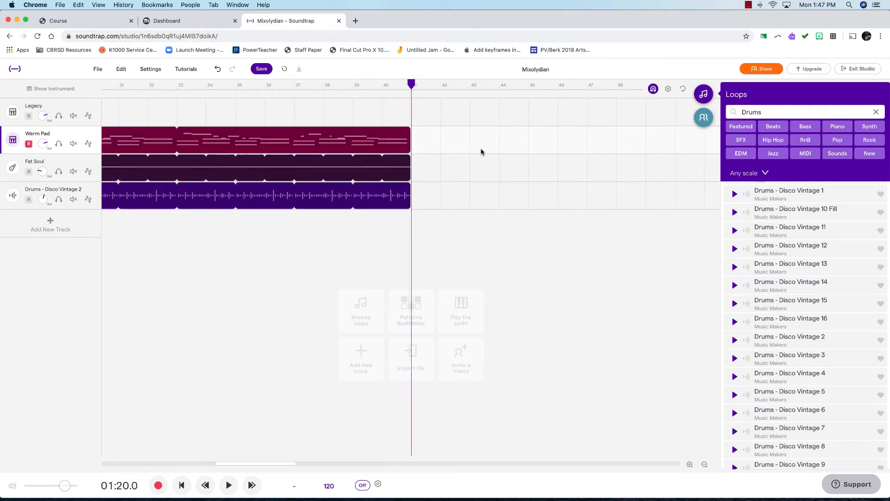
{"action": "scroll", "coordinate": [358, 243], "scroll_direction": "left", "scroll_amount": 10}
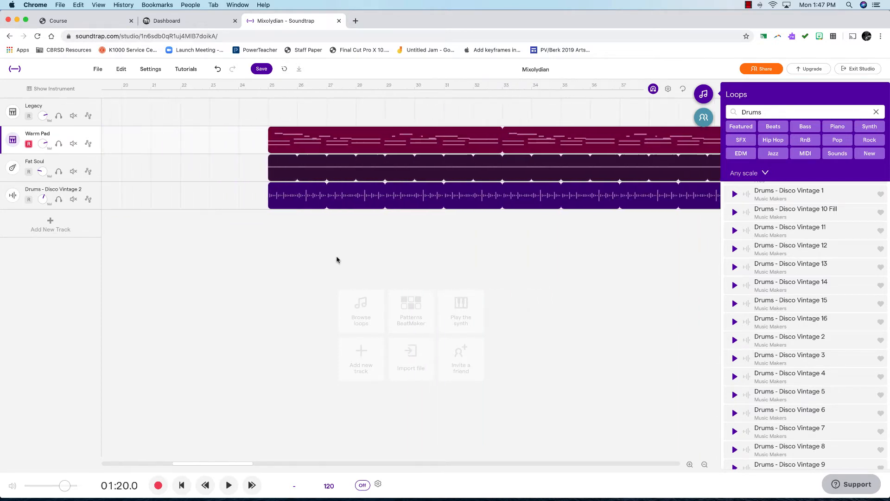
{"action": "scroll", "coordinate": [336, 259], "scroll_direction": "left", "scroll_amount": 2}
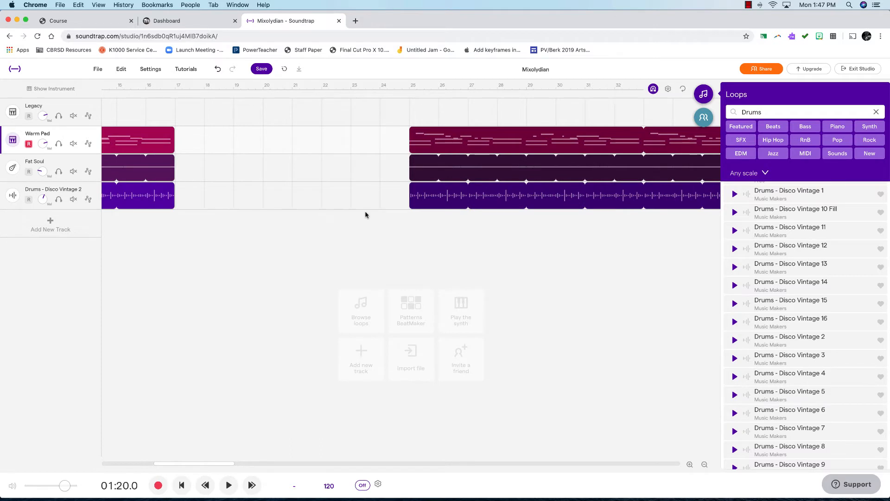
{"action": "scroll", "coordinate": [320, 243], "scroll_direction": "left", "scroll_amount": 5}
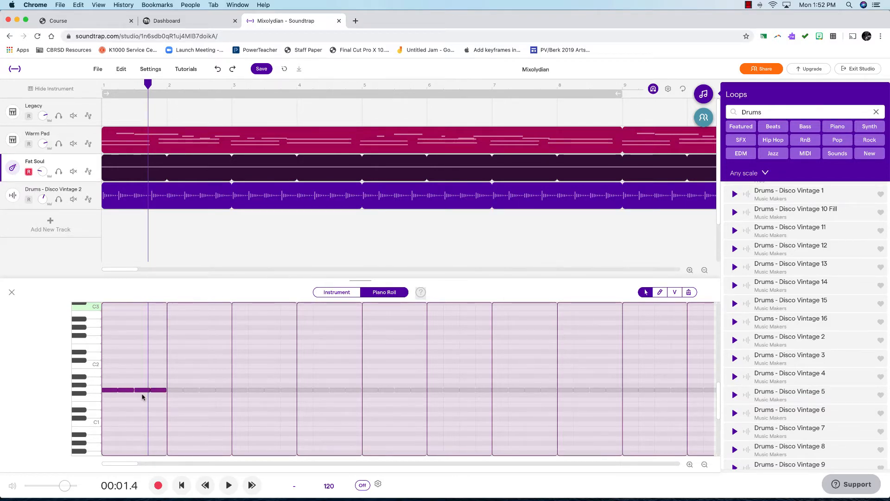
Shorten the G1 bass notes in the Fat Soul piano roll so they no longer run together
{"action": "scroll", "coordinate": [142, 397], "scroll_direction": "up", "scroll_amount": 4}
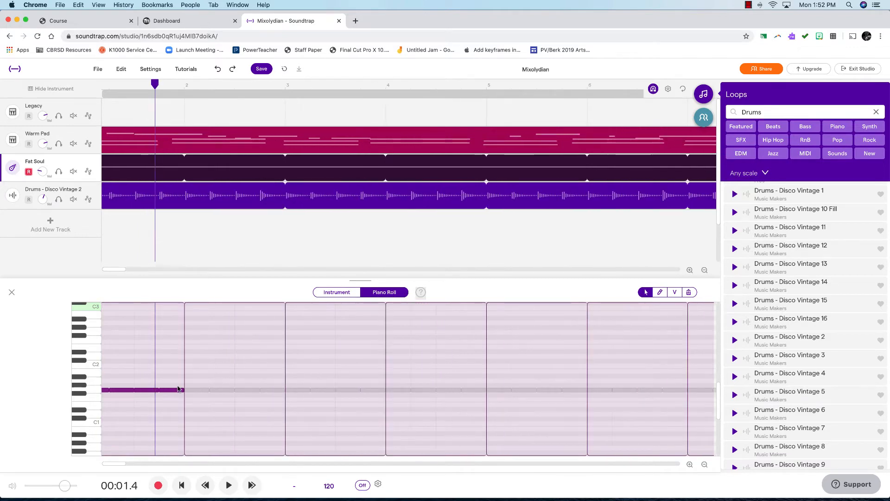
{"action": "scroll", "coordinate": [178, 389], "scroll_direction": "up", "scroll_amount": 5}
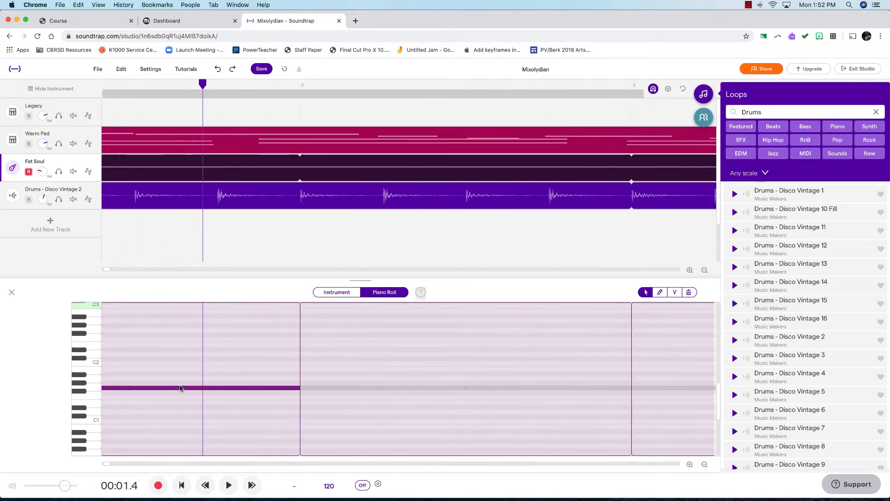
{"action": "scroll", "coordinate": [179, 389], "scroll_direction": "down", "scroll_amount": 2}
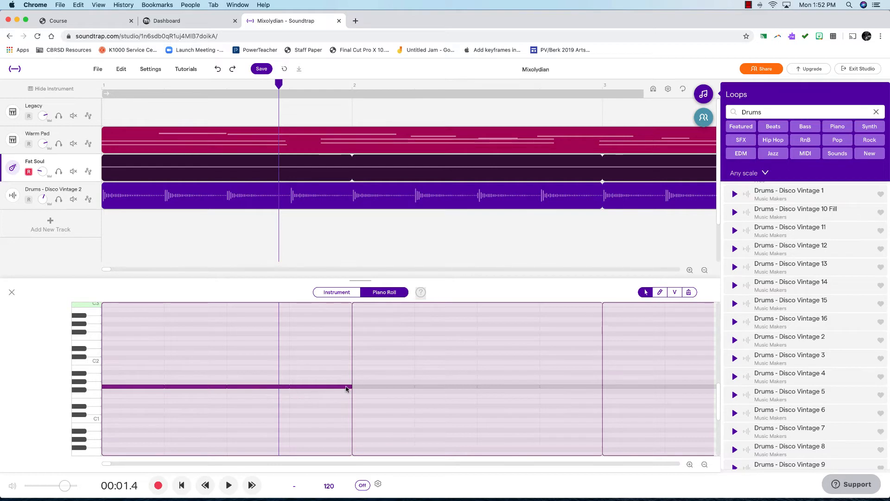
{"action": "left_click_drag", "start_coordinate": [349, 387], "coordinate": [331, 388]}
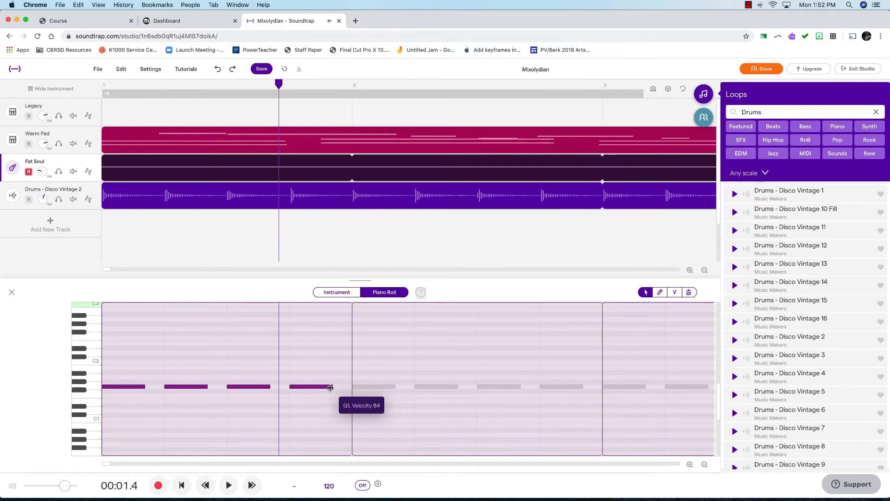
{"action": "left_click_drag", "start_coordinate": [330, 388], "coordinate": [331, 388]}
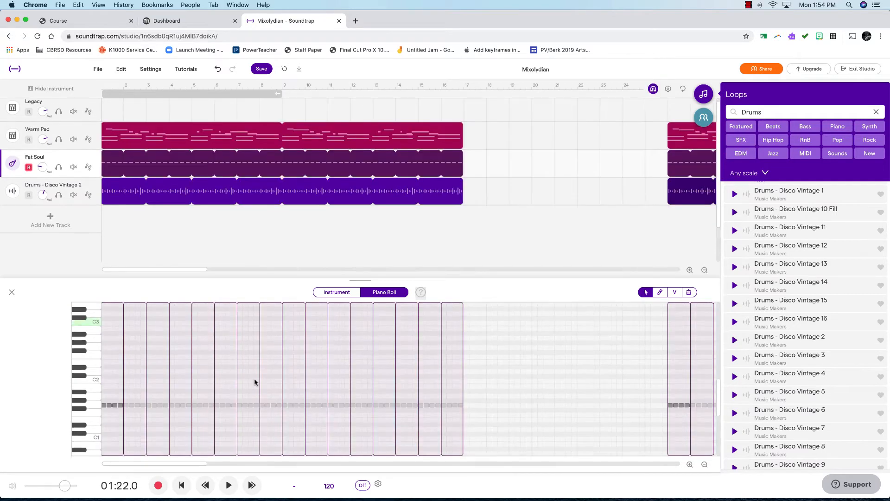
Scroll through the Fat Soul piano roll and arrangement to review the bass notes across the song
{"action": "scroll", "coordinate": [254, 383], "scroll_direction": "up", "scroll_amount": 2}
{"action": "scroll", "coordinate": [255, 383], "scroll_direction": "down", "scroll_amount": 1}
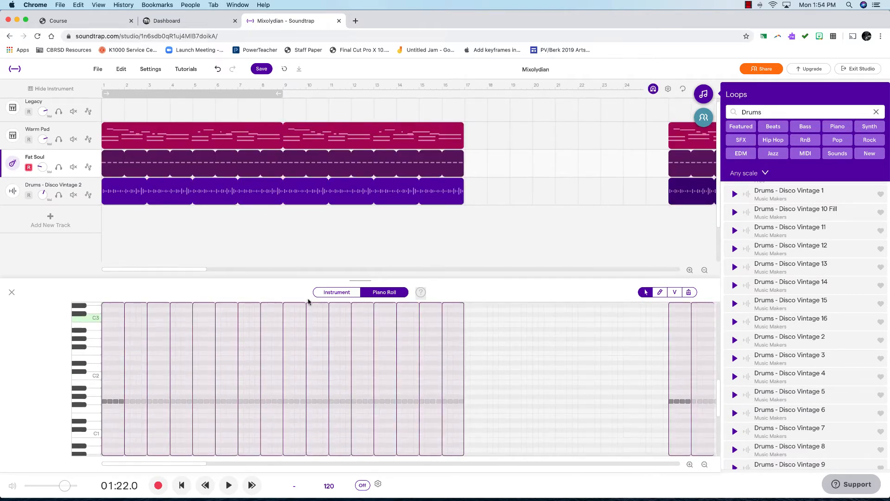
{"action": "scroll", "coordinate": [384, 228], "scroll_direction": "right", "scroll_amount": 10}
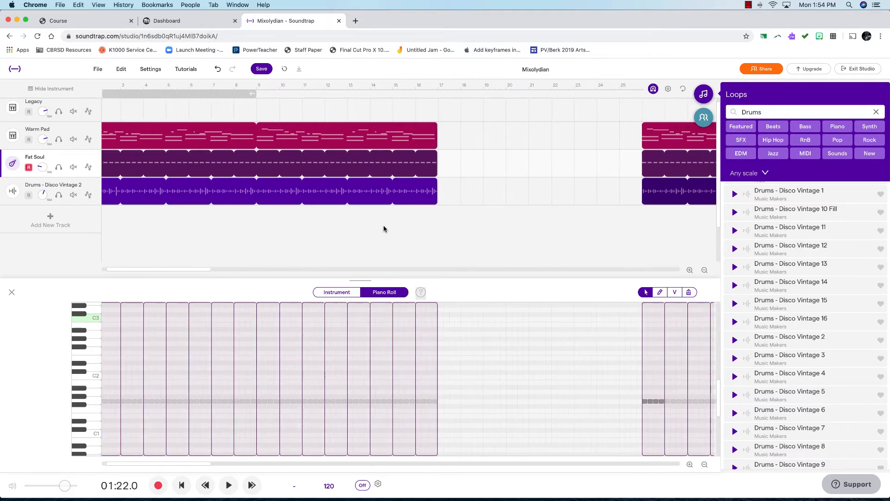
{"action": "scroll", "coordinate": [443, 205], "scroll_direction": "up", "scroll_amount": 3}
{"action": "scroll", "coordinate": [443, 205], "scroll_direction": "up", "scroll_amount": 4}
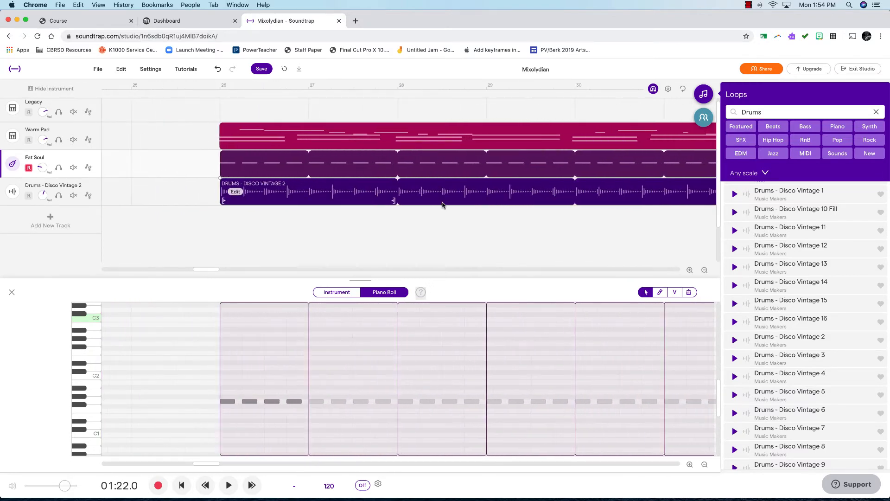
{"action": "scroll", "coordinate": [443, 205], "scroll_direction": "up", "scroll_amount": 1}
{"action": "scroll", "coordinate": [443, 205], "scroll_direction": "down", "scroll_amount": 5}
{"action": "scroll", "coordinate": [443, 205], "scroll_direction": "left", "scroll_amount": 8}
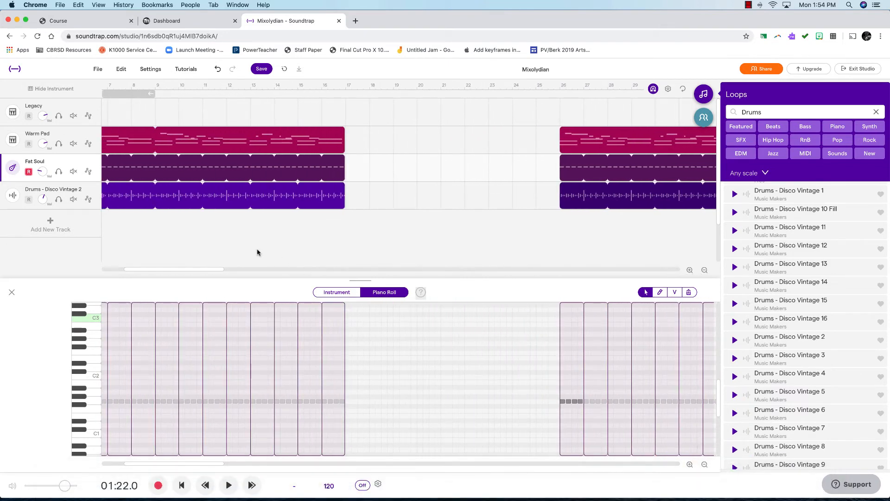
{"action": "scroll", "coordinate": [258, 252], "scroll_direction": "left", "scroll_amount": 6}
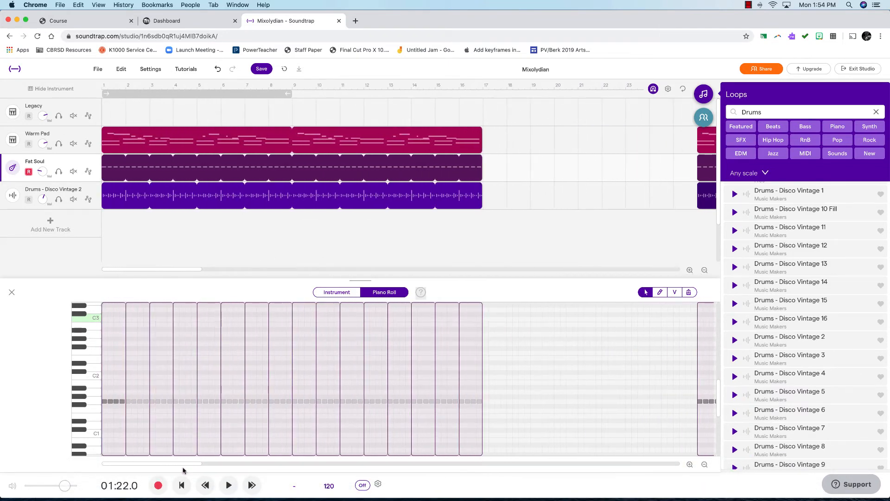
Play the song from the beginning and stop playback
{"action": "left_click", "coordinate": [181, 485]}
{"action": "left_click", "coordinate": [224, 485]}
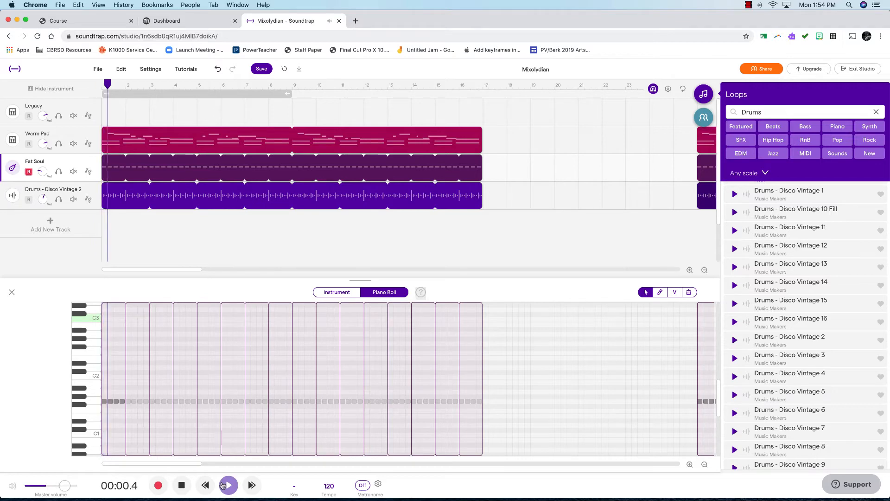
{"action": "left_click", "coordinate": [185, 486]}
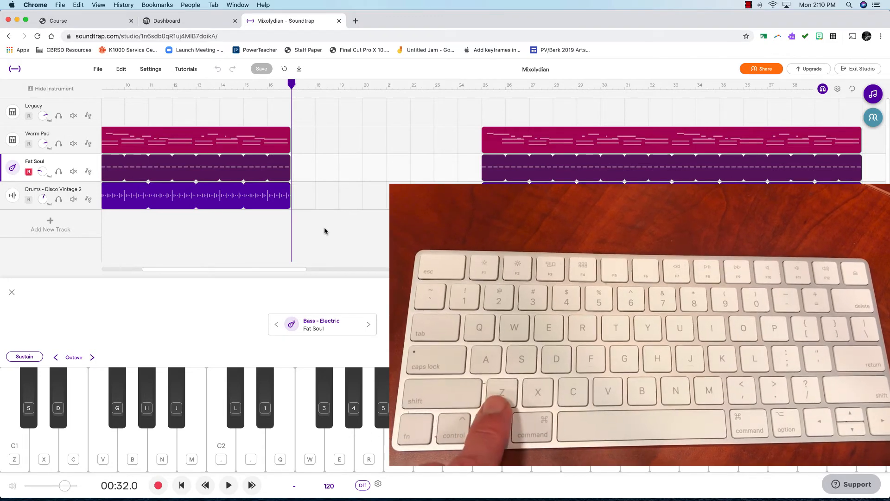
Play the C1 note on the Fat Soul bass instrument from the computer keyboard
{"action": "key", "text": "z"}
{"action": "key", "text": "z"}
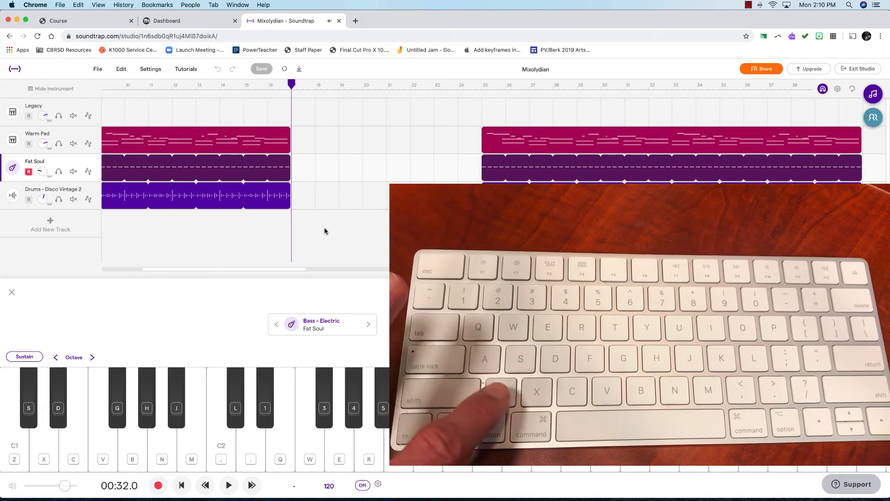
{"action": "key", "text": "z"}
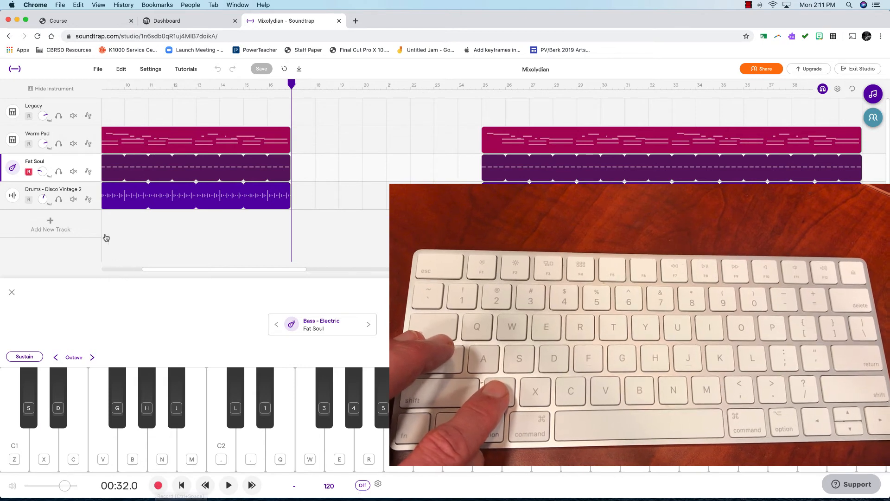
Record repeated C1 bass notes on the Fat Soul track from bar 17 to bar 25 using the computer keyboard
{"action": "left_click", "coordinate": [159, 485]}
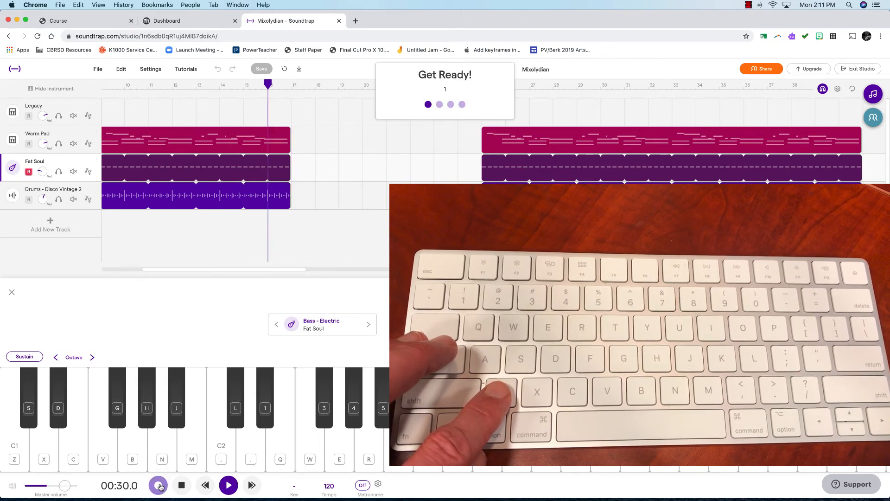
{"action": "key", "text": "z"}
{"action": "key", "text": "z"}
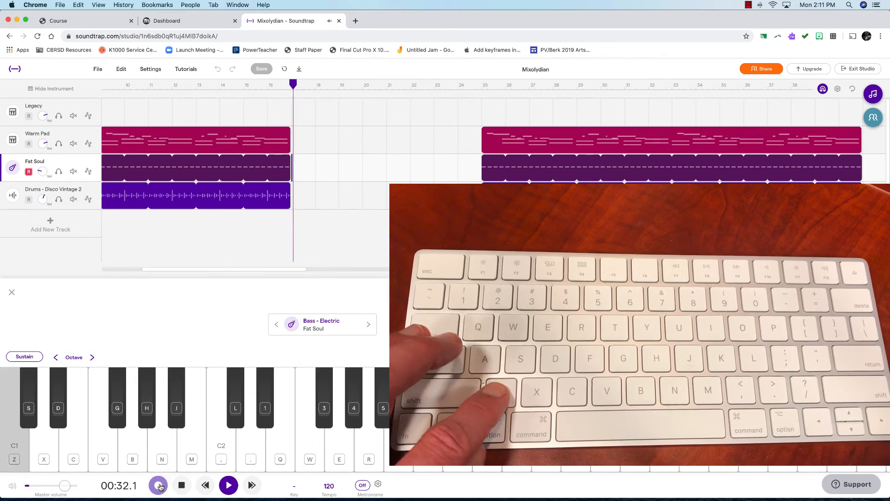
{"action": "key", "text": "z"}
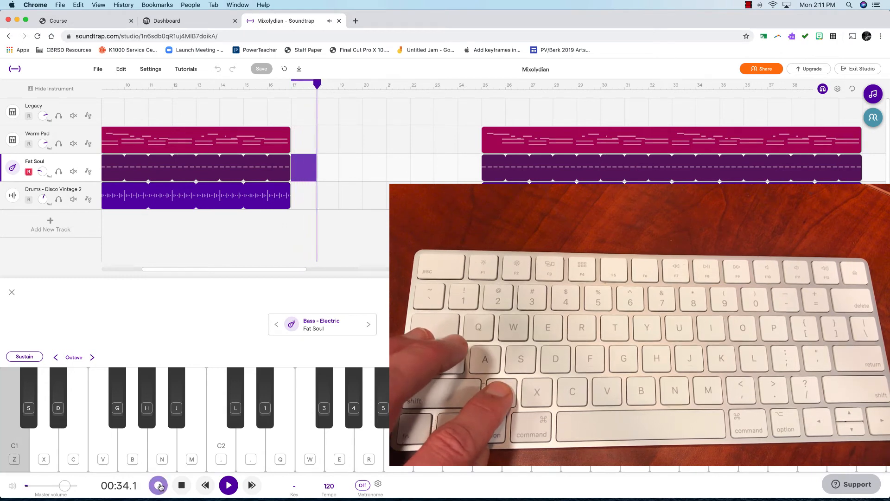
{"action": "key", "text": "z"}
{"action": "key", "text": "z"}
{"action": "key", "text": "z"}
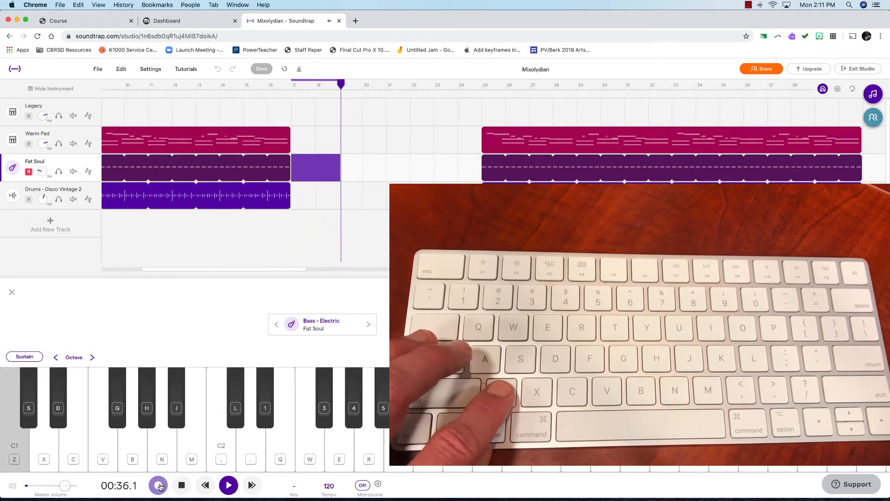
{"action": "key", "text": "z"}
{"action": "key", "text": "z"}
{"action": "key", "text": "z"}
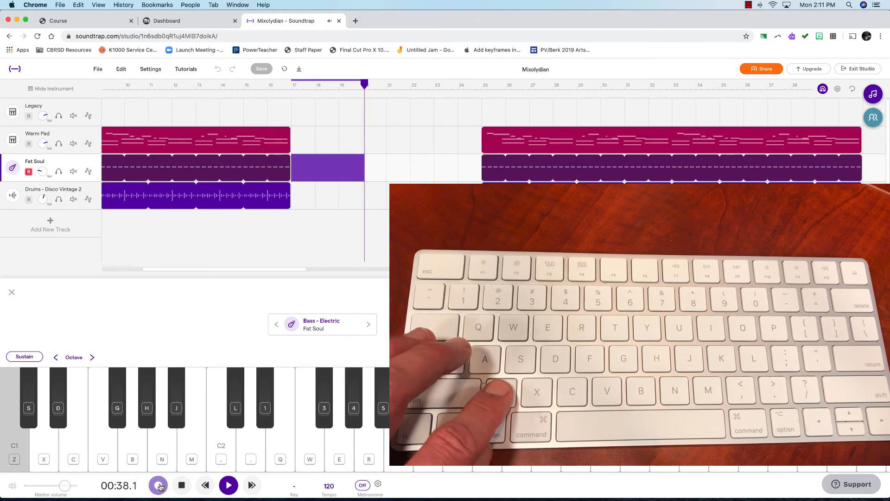
{"action": "key", "text": "z"}
{"action": "key", "text": "z"}
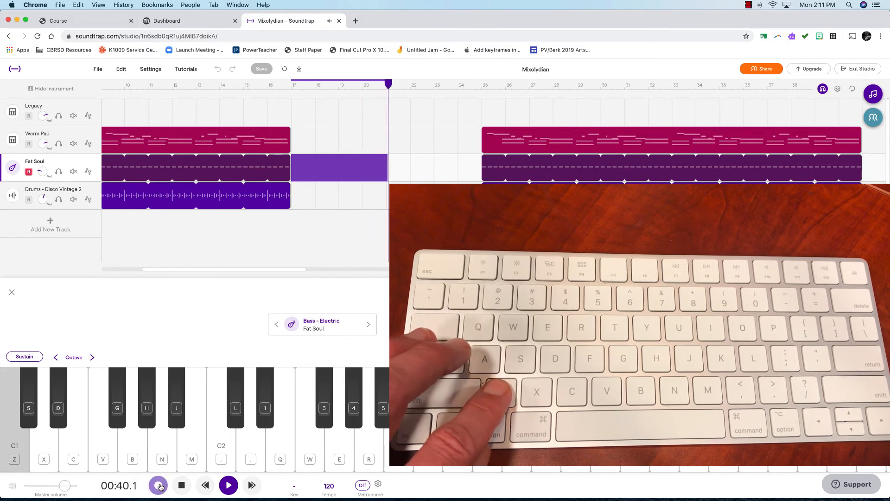
{"action": "key", "text": "z"}
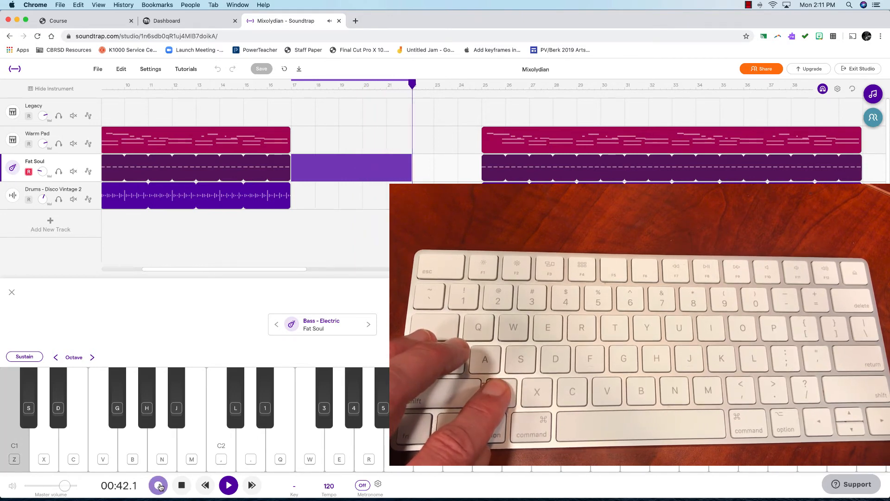
{"action": "key", "text": "z"}
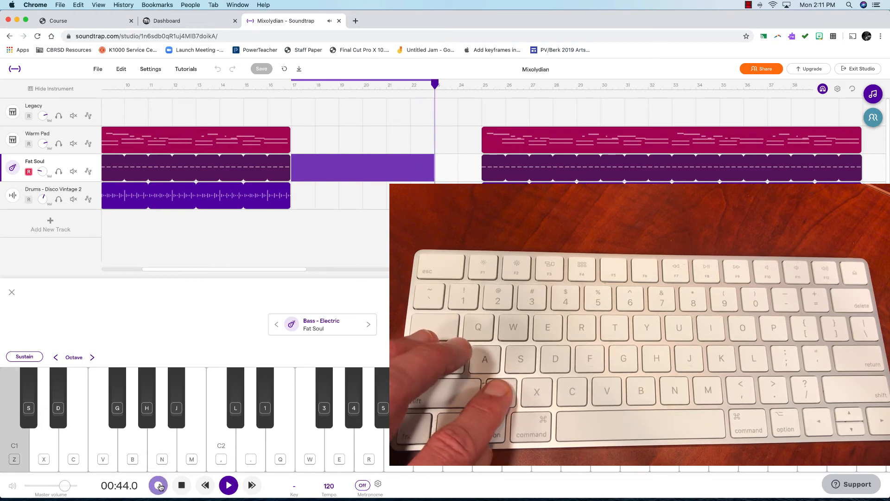
{"action": "key", "text": "z"}
{"action": "key", "text": "z"}
{"action": "key", "text": "z"}
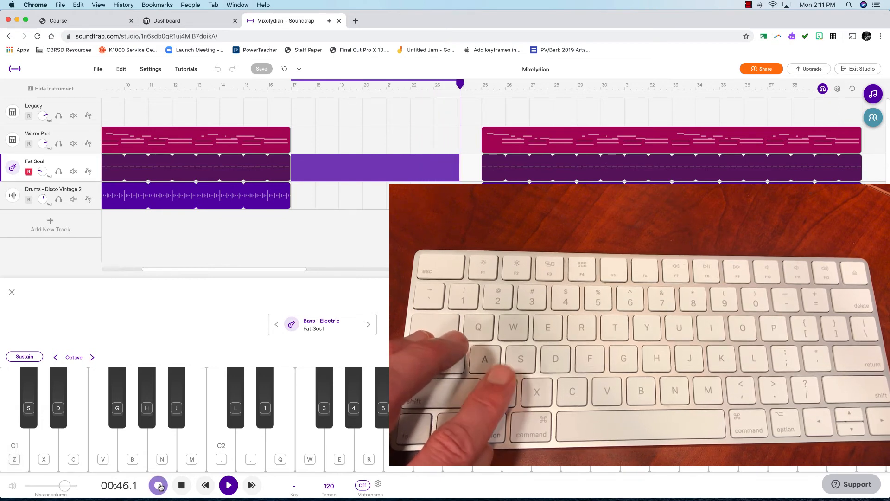
{"action": "left_click", "coordinate": [159, 485]}
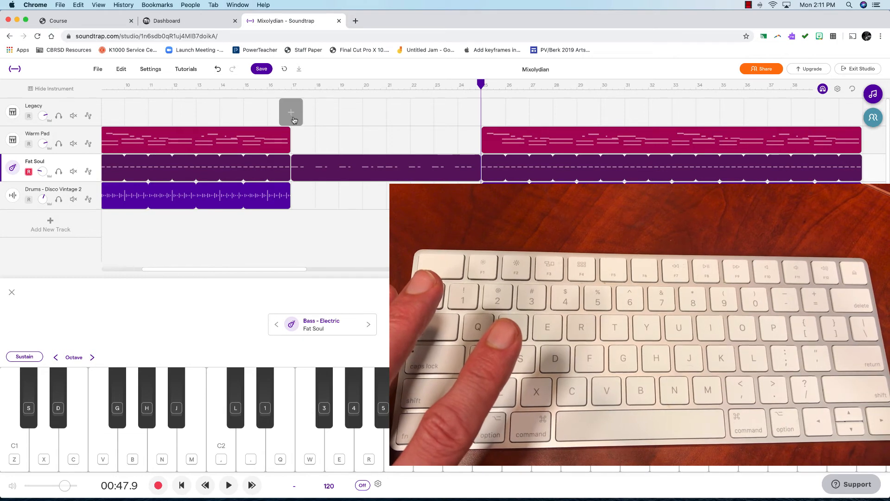
Record Warm Pad chords from bar 17 to bar 25 and open the new take in the piano roll
{"action": "left_click", "coordinate": [71, 136]}
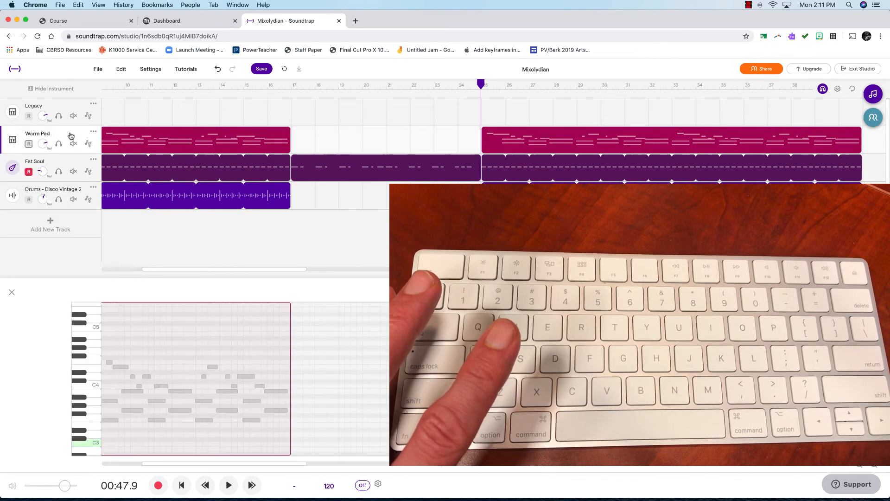
{"action": "left_click", "coordinate": [291, 86]}
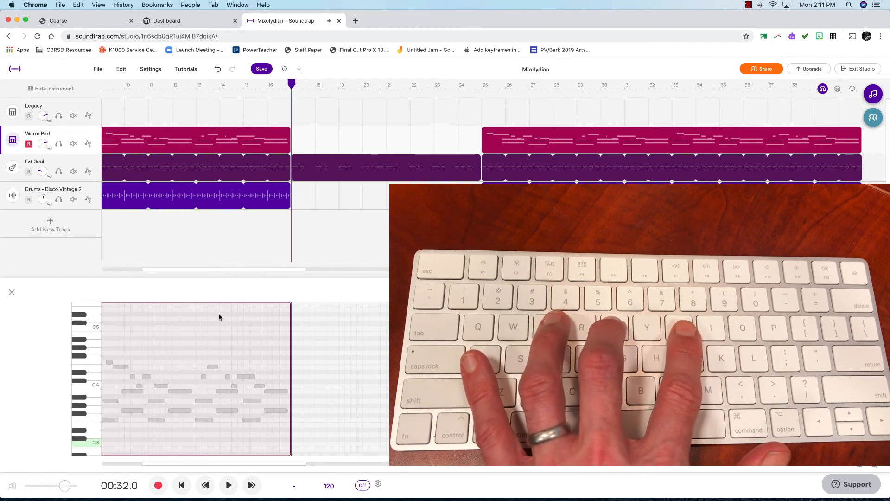
{"action": "left_click", "coordinate": [158, 486]}
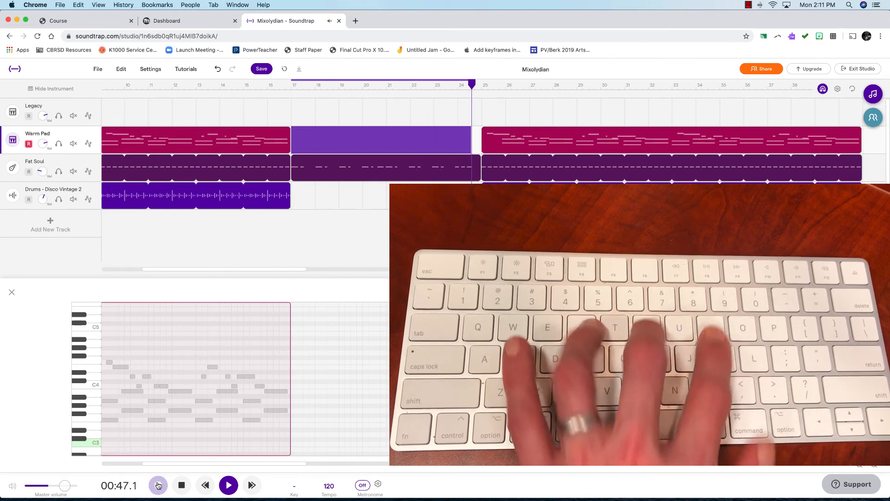
{"action": "left_click", "coordinate": [158, 485]}
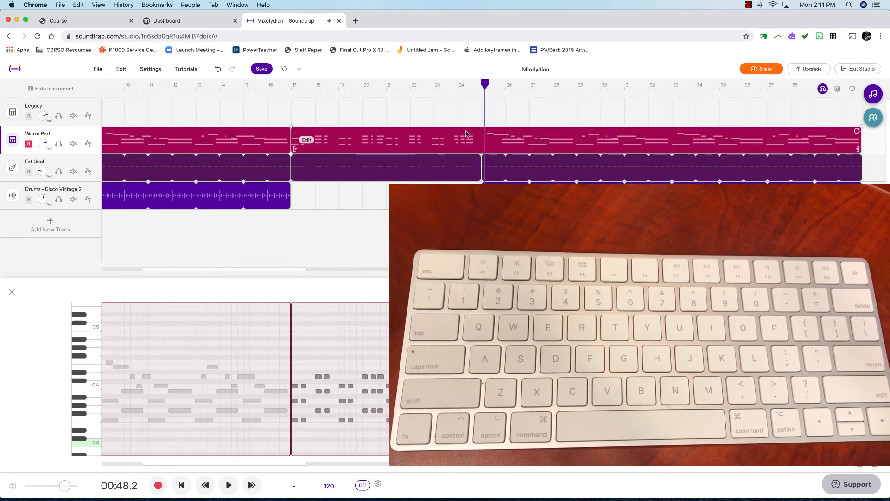
{"action": "left_click", "coordinate": [459, 144]}
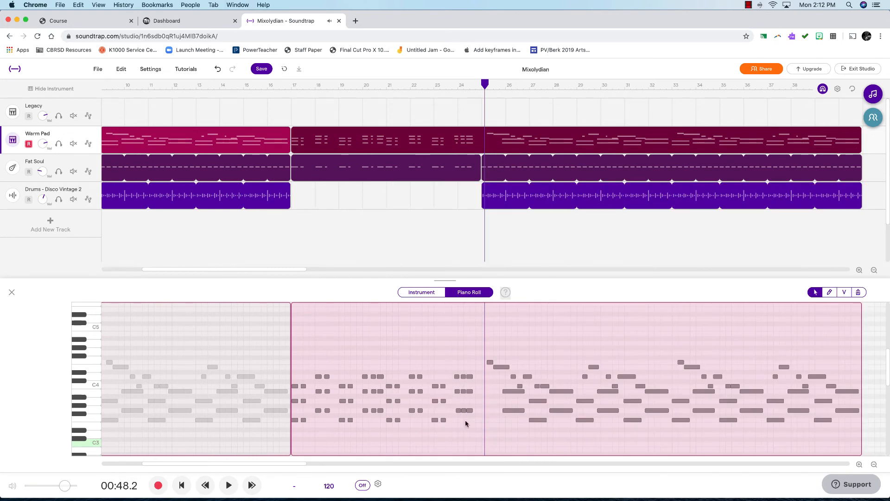
{"action": "left_click", "coordinate": [310, 205]}
Add the Drums - Disco Vintage 7 loop from the loop library to the drum track at bar 17
{"action": "left_click", "coordinate": [874, 95]}
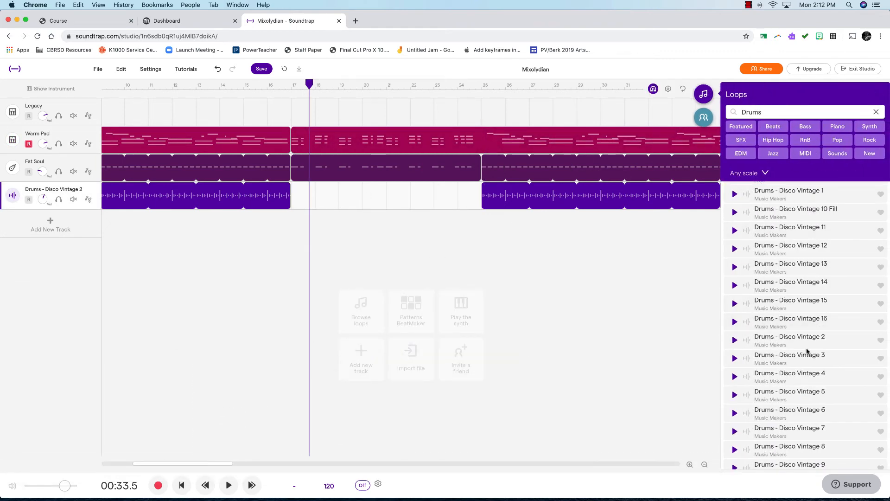
{"action": "left_click", "coordinate": [812, 398]}
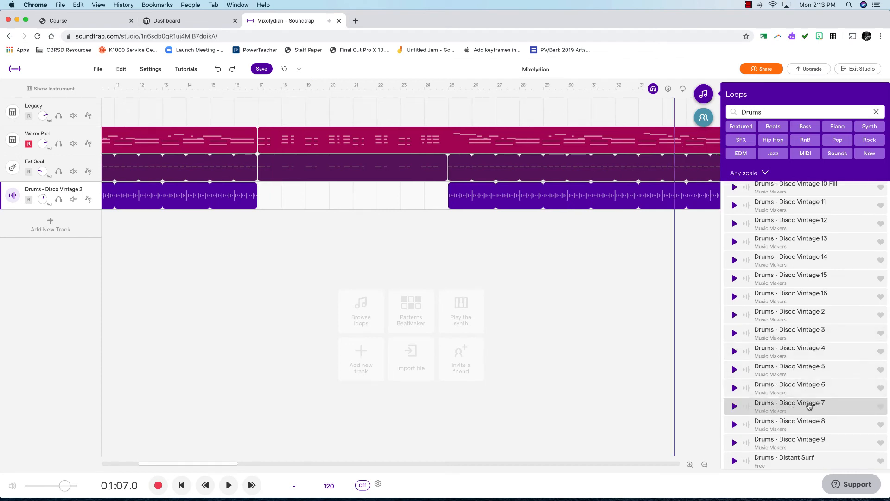
{"action": "left_click_drag", "start_coordinate": [805, 403], "coordinate": [259, 201]}
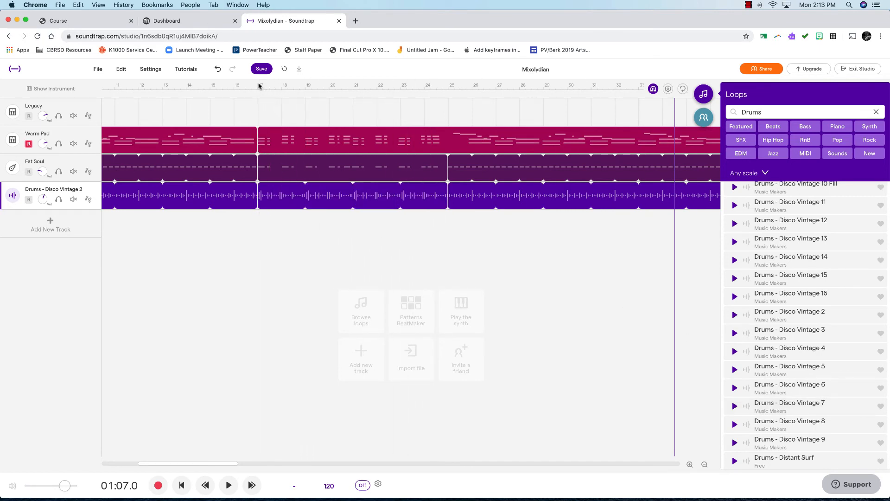
Play the song from bar 17 and stop playback
{"action": "left_click", "coordinate": [259, 84]}
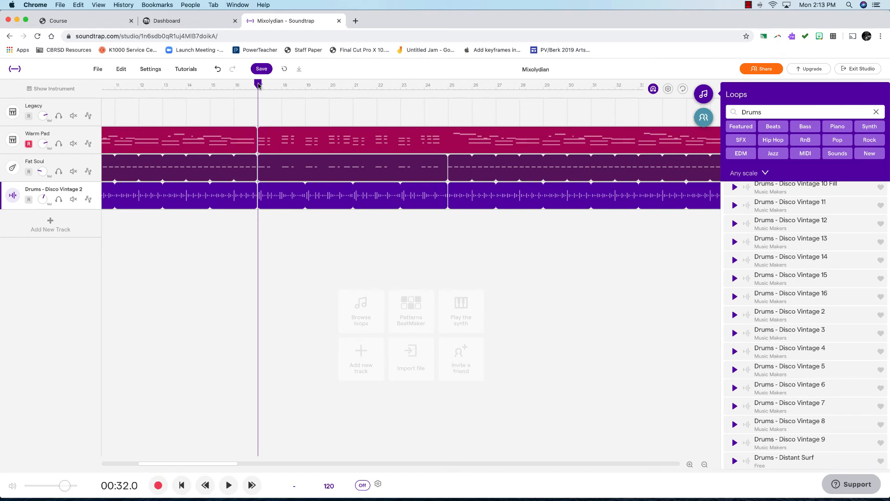
{"action": "left_click", "coordinate": [229, 486]}
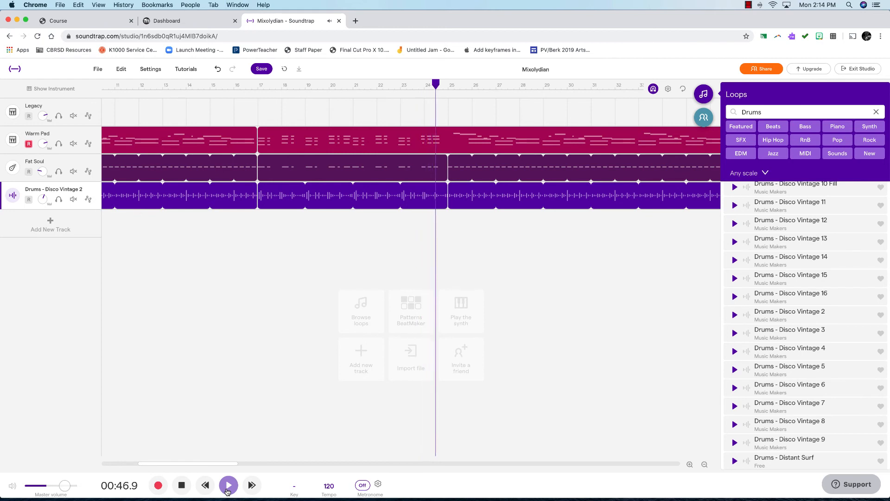
{"action": "left_click", "coordinate": [228, 488]}
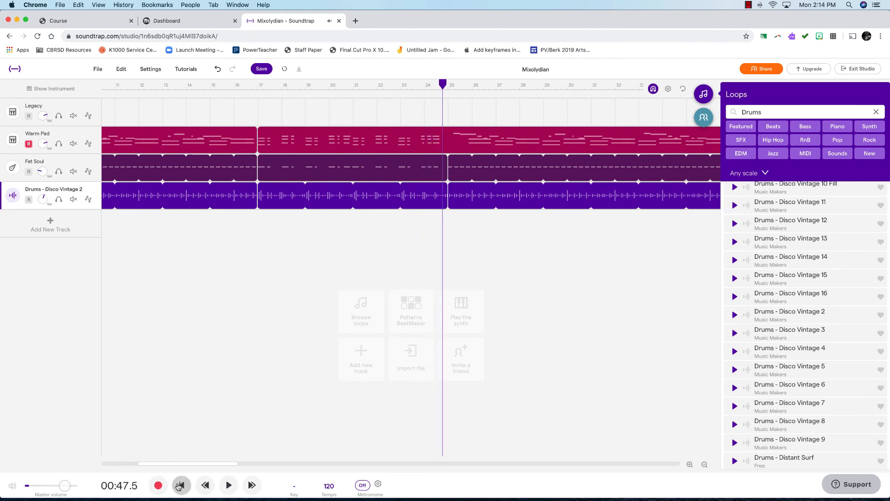
Quantize the new Fat Soul bass region to 1/8
{"action": "left_click", "coordinate": [320, 174]}
{"action": "right_click", "coordinate": [320, 174]}
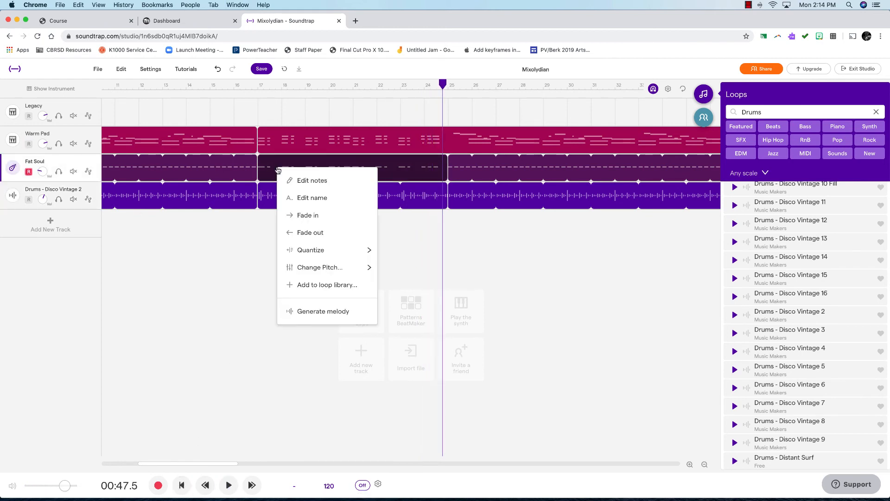
{"action": "mouse_move", "coordinate": [323, 247]}
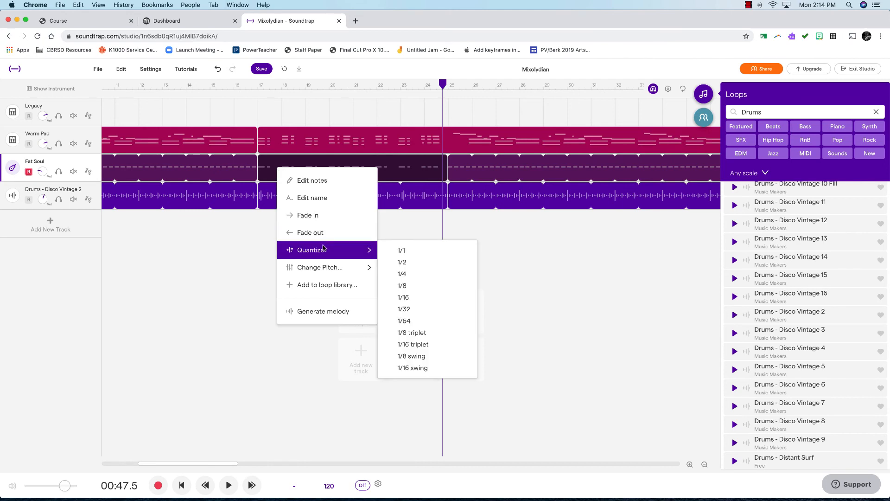
{"action": "left_click", "coordinate": [403, 285]}
Quantize the new Warm Pad chord region to 1/8
{"action": "left_click", "coordinate": [311, 139]}
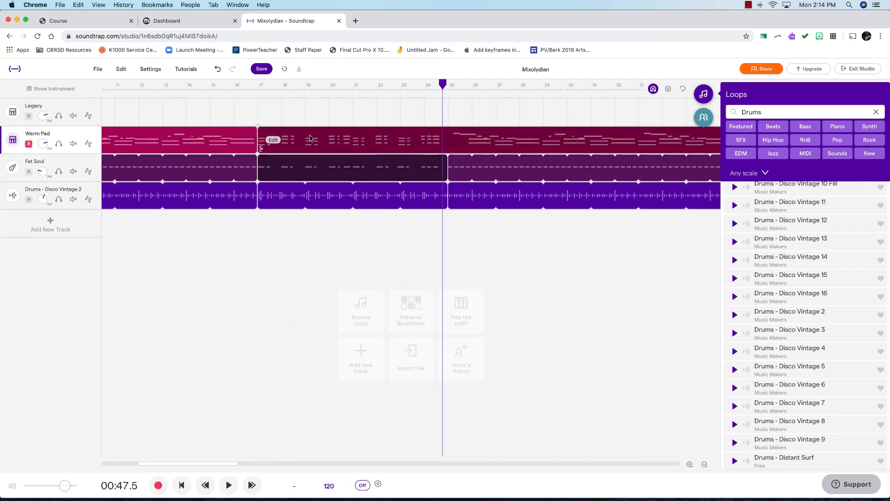
{"action": "right_click", "coordinate": [277, 140]}
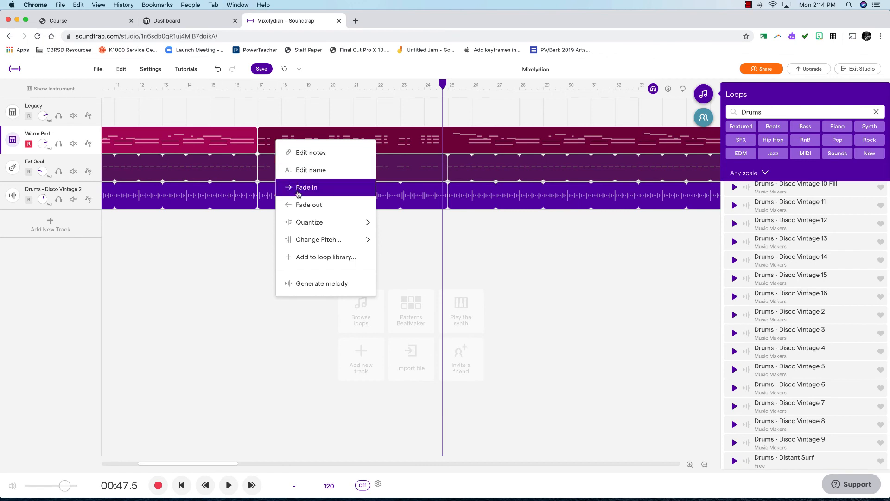
{"action": "mouse_move", "coordinate": [310, 219]}
{"action": "left_click", "coordinate": [407, 257]}
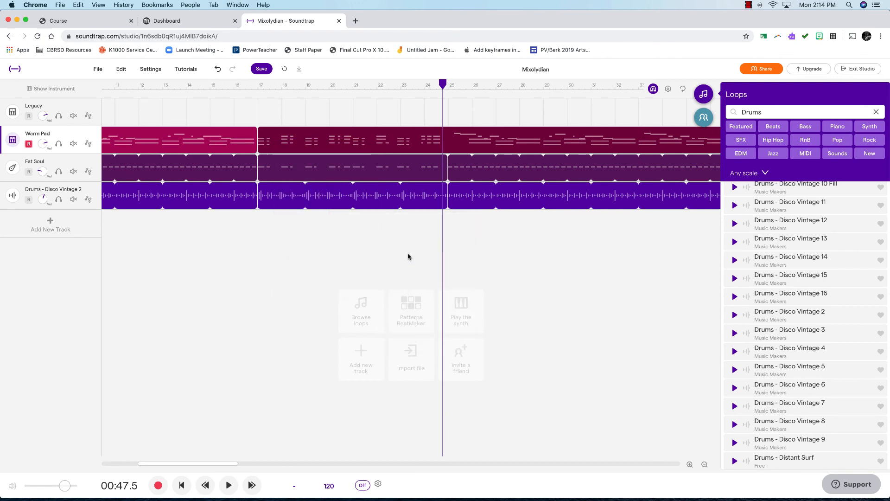
Play the song from bar 17, stop, and scroll through the arrangement to review the new section
{"action": "left_click", "coordinate": [259, 87]}
{"action": "key", "text": "space"}
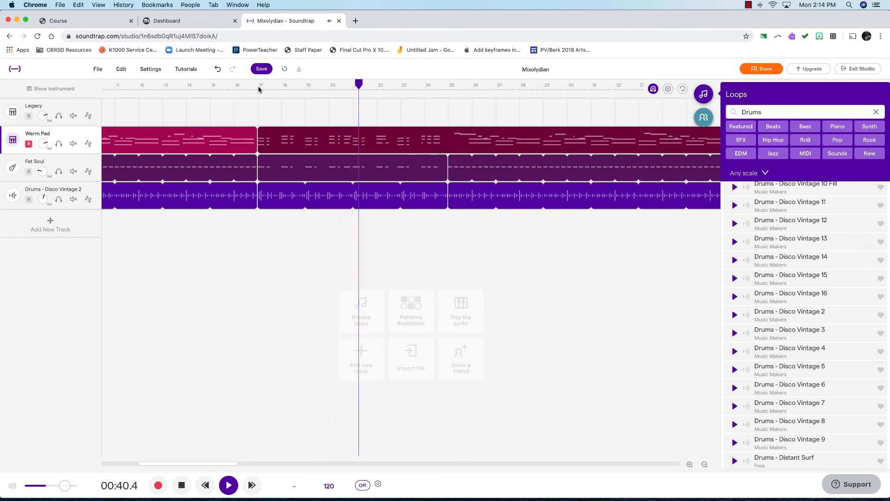
{"action": "key", "text": "space"}
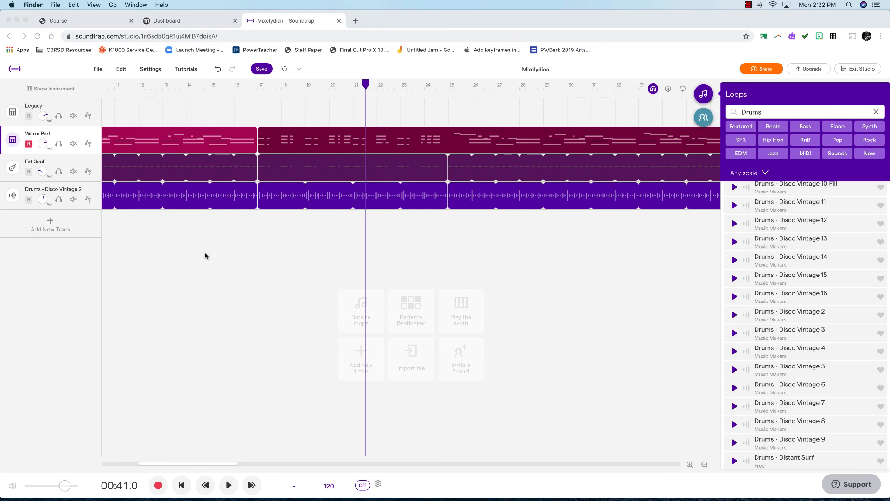
{"action": "scroll", "coordinate": [205, 256], "scroll_direction": "left", "scroll_amount": 5}
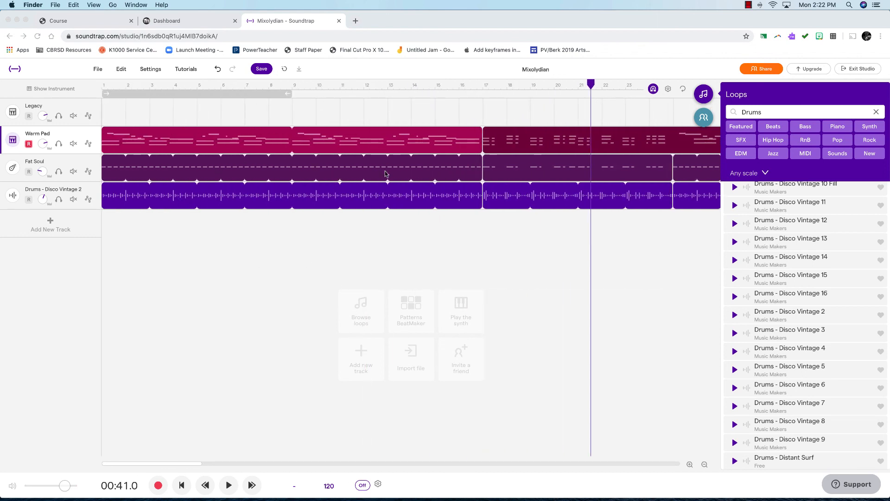
{"action": "scroll", "coordinate": [385, 173], "scroll_direction": "right", "scroll_amount": 3}
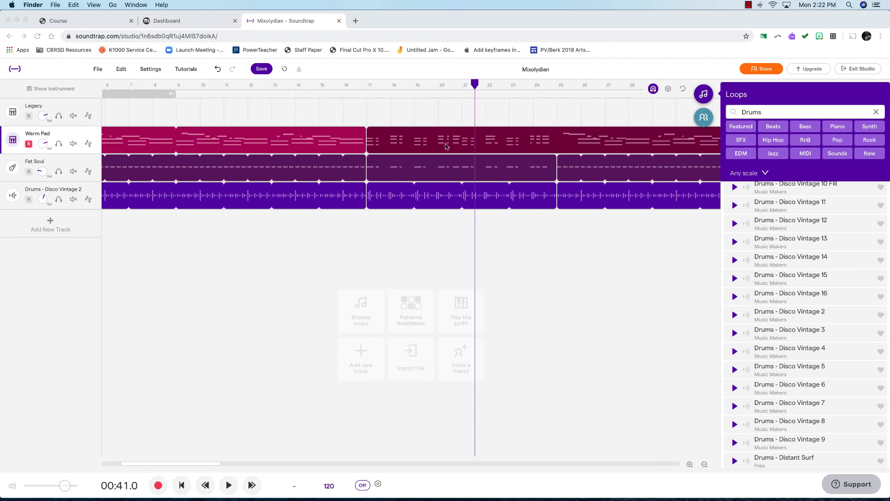
{"action": "scroll", "coordinate": [444, 174], "scroll_direction": "right", "scroll_amount": 1}
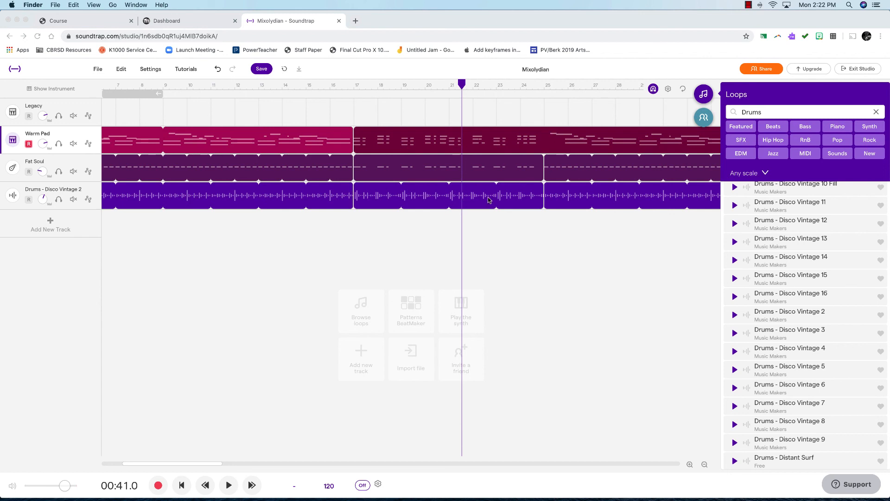
{"action": "scroll", "coordinate": [513, 226], "scroll_direction": "right", "scroll_amount": 5}
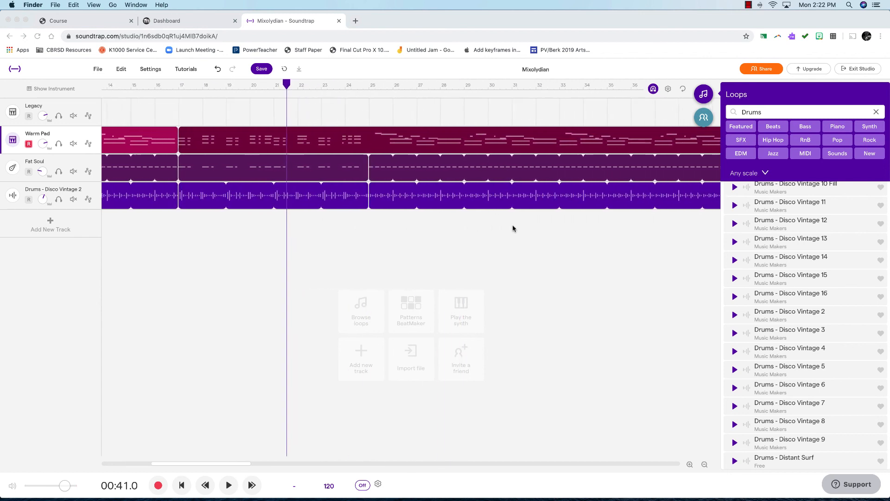